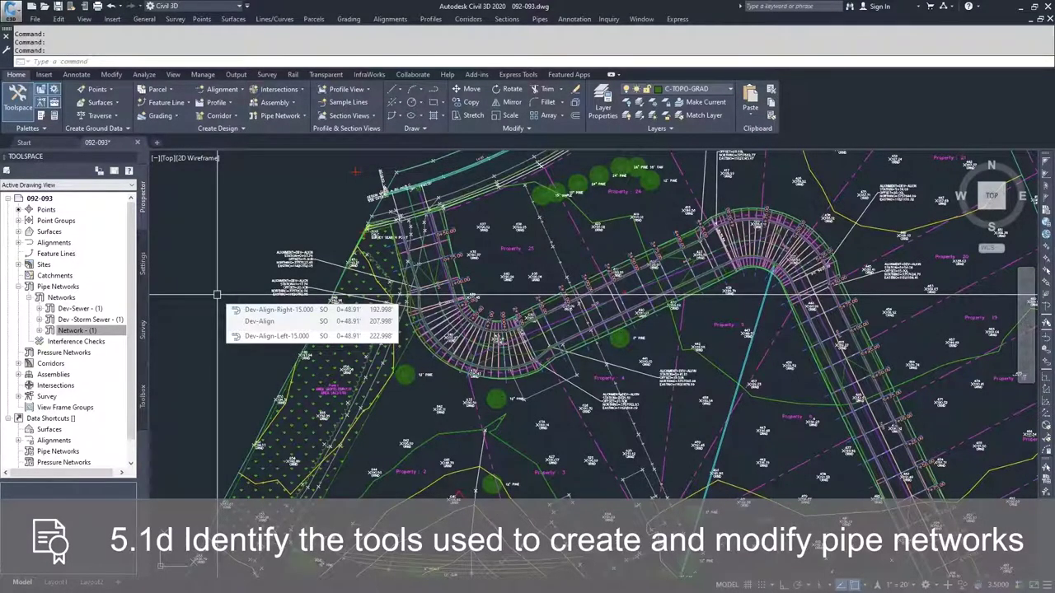
# Zoom in on the sanitary sewer manhole, select it, and open its Structure Properties.
pyautogui.press('Escape')
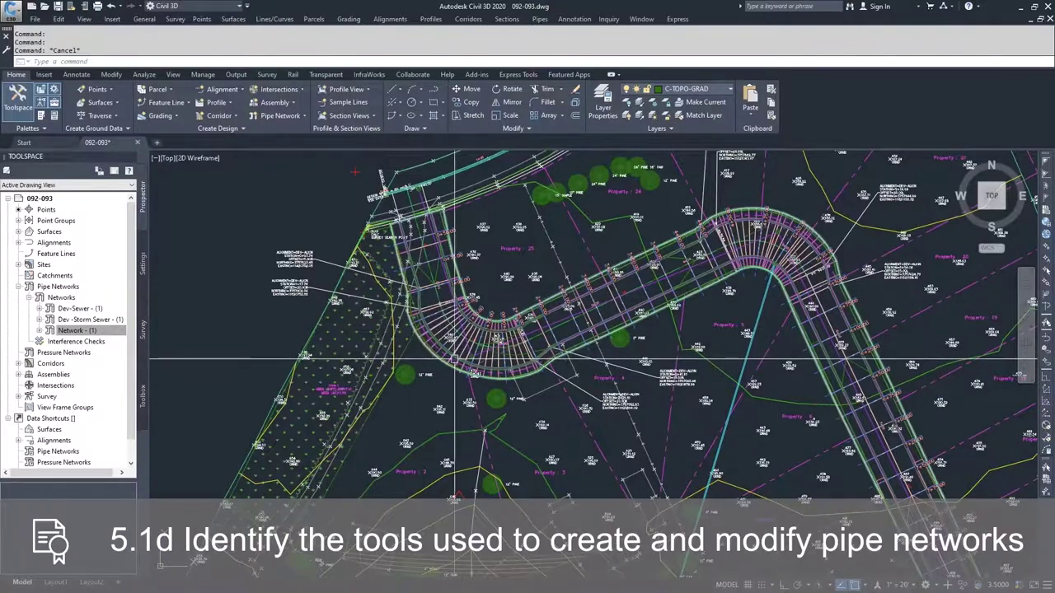
pyautogui.scroll(5, 454, 360)
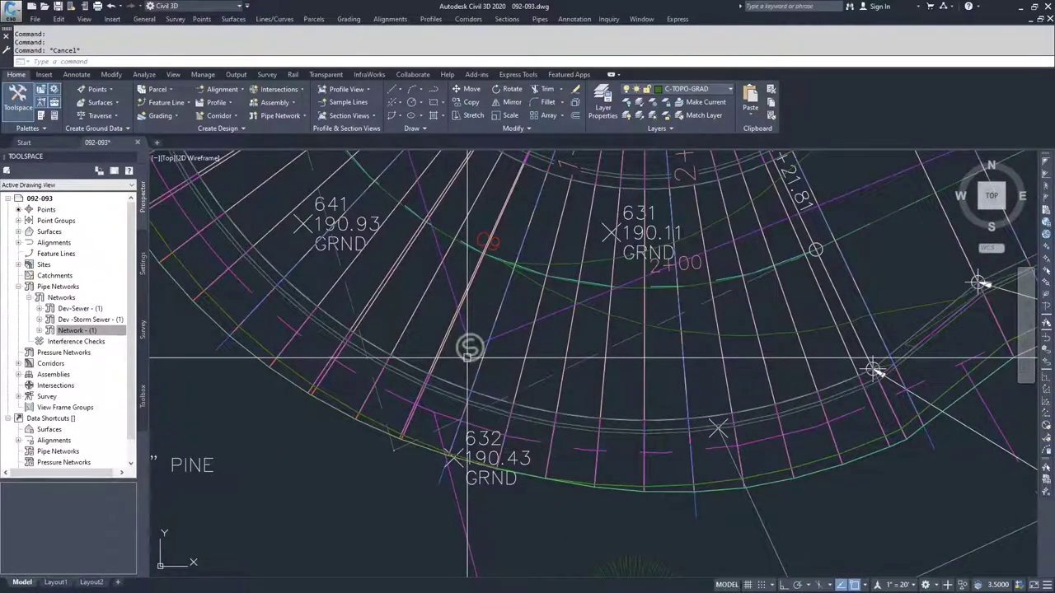
pyautogui.click(468, 352)
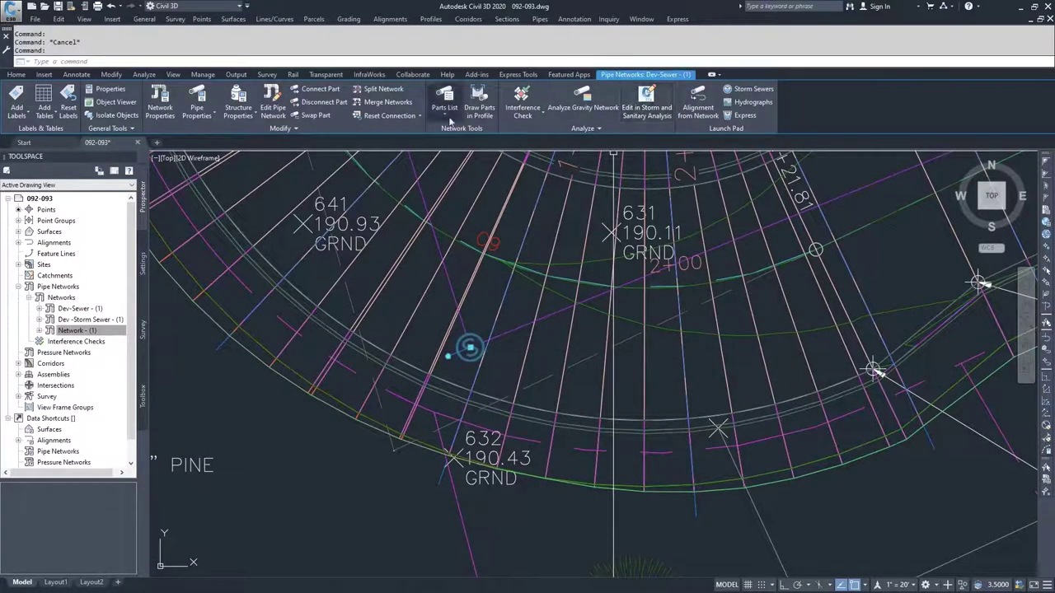
pyautogui.scroll(4, 449, 371)
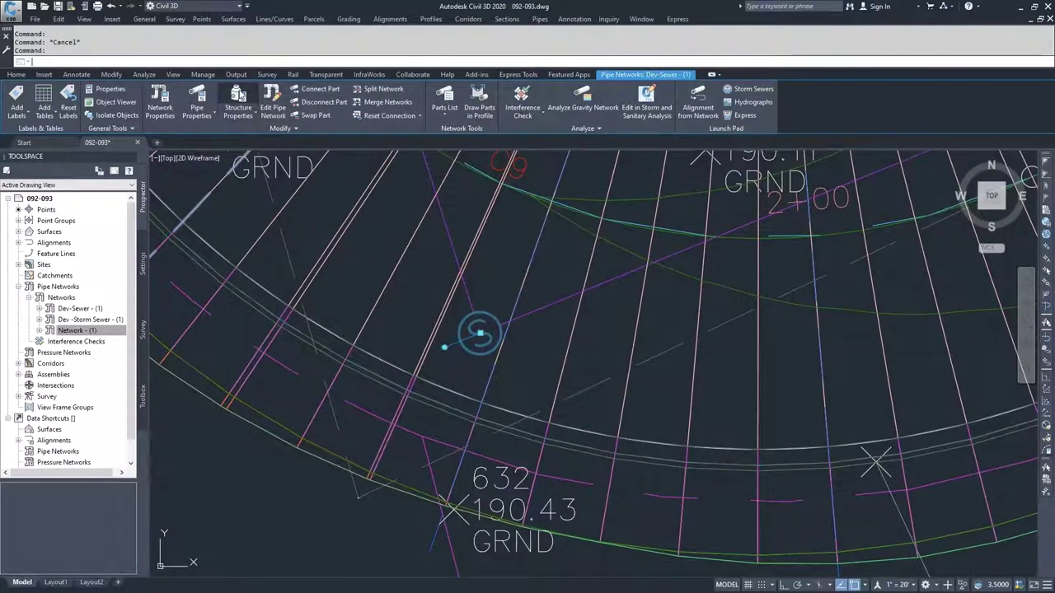
pyautogui.click(238, 102)
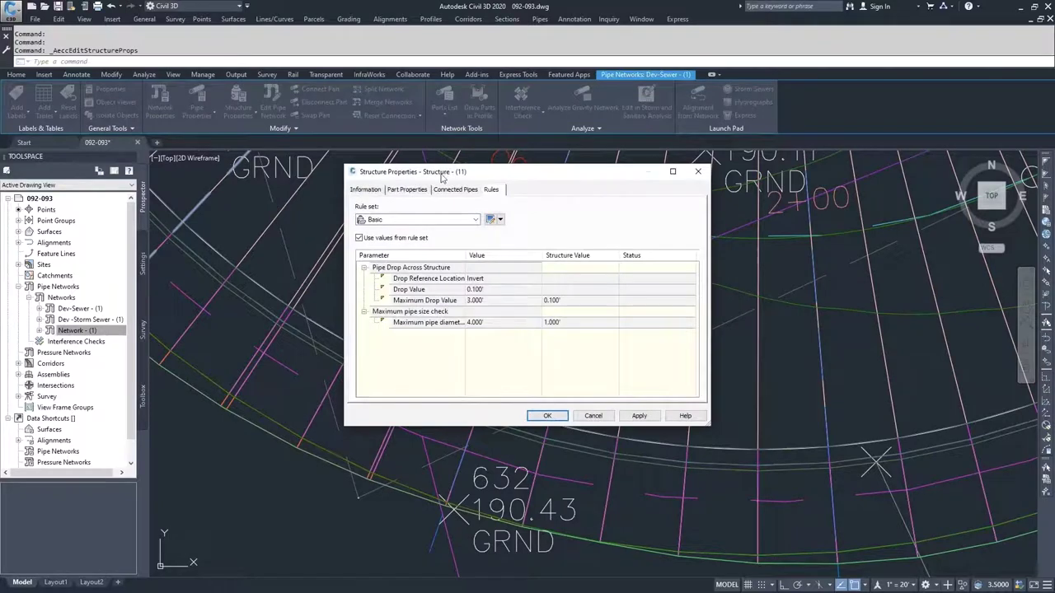
# Move the Structure Properties dialog aside and review the Information and Part Properties tabs.
pyautogui.moveTo(443, 177); pyautogui.dragTo(775, 252)
pyautogui.click(701, 263)
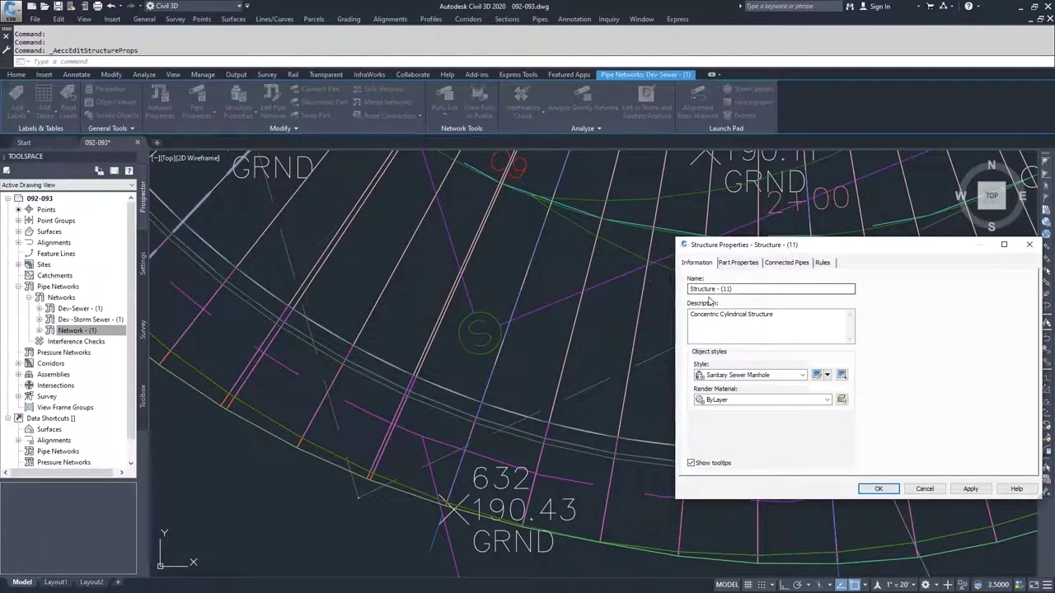
pyautogui.moveTo(782, 250); pyautogui.dragTo(695, 216)
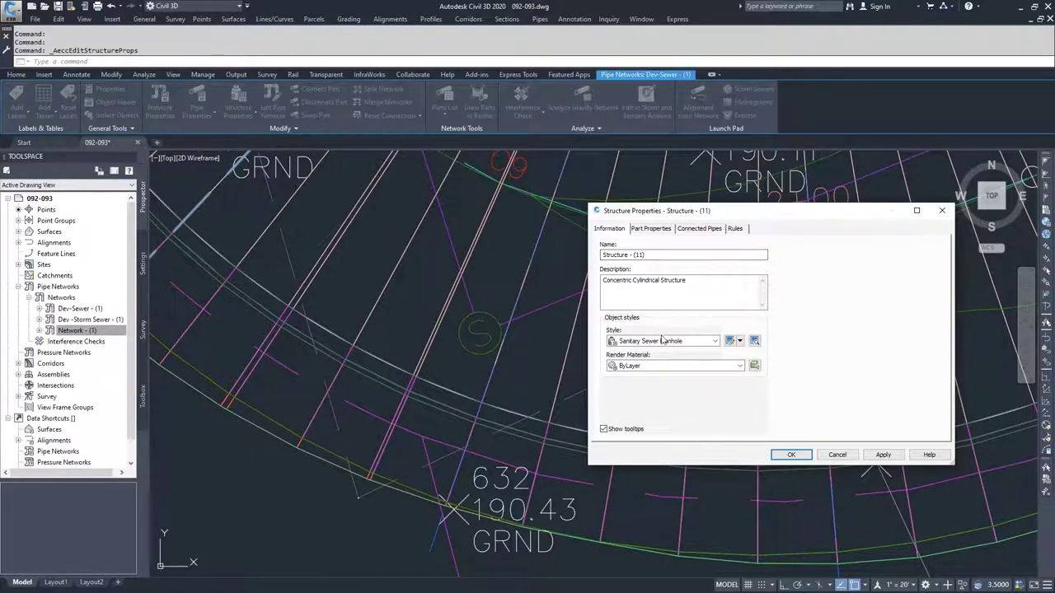
pyautogui.click(653, 229)
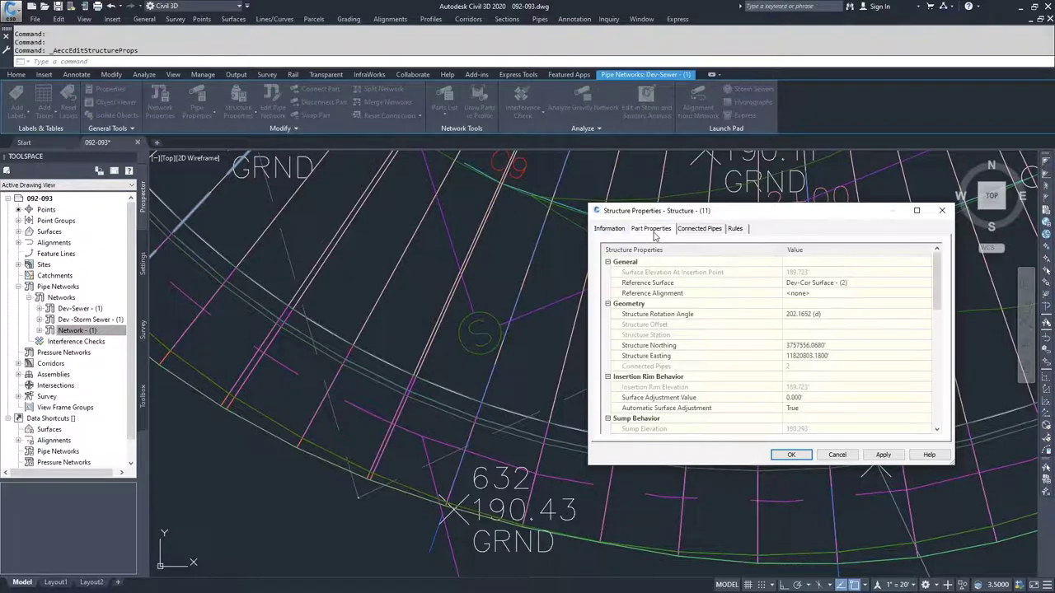
# Browse the structure's available reference alignments, keep <none>, and cancel the choice.
pyautogui.click(823, 297)
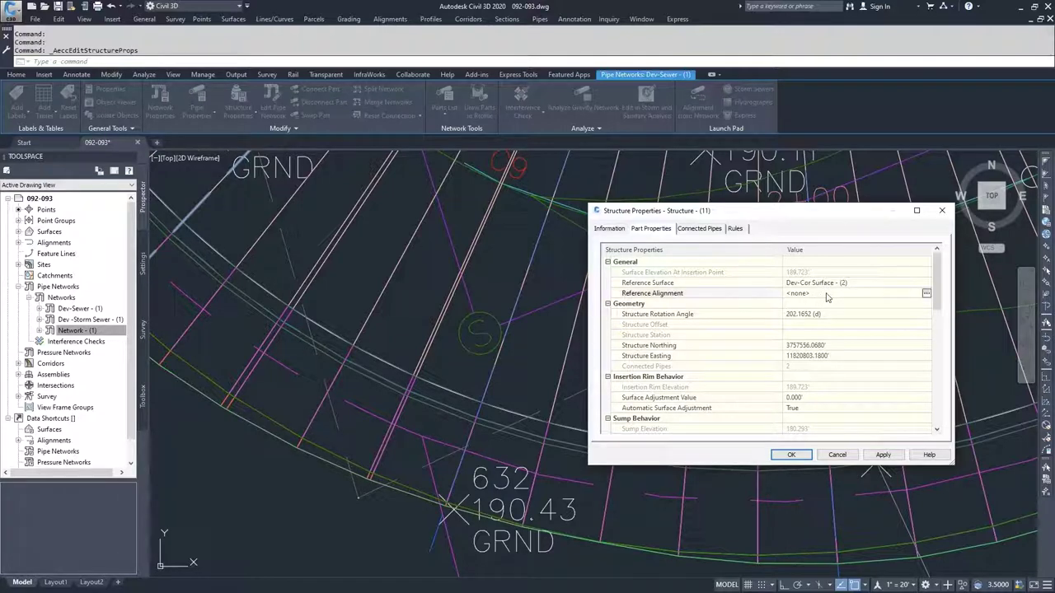
pyautogui.click(926, 294)
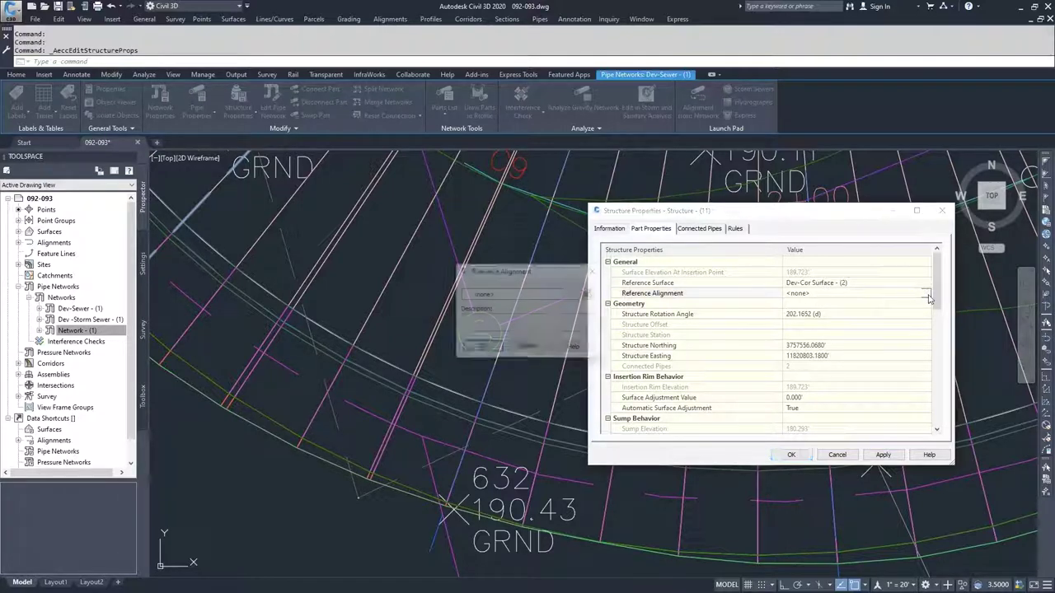
pyautogui.click(517, 295)
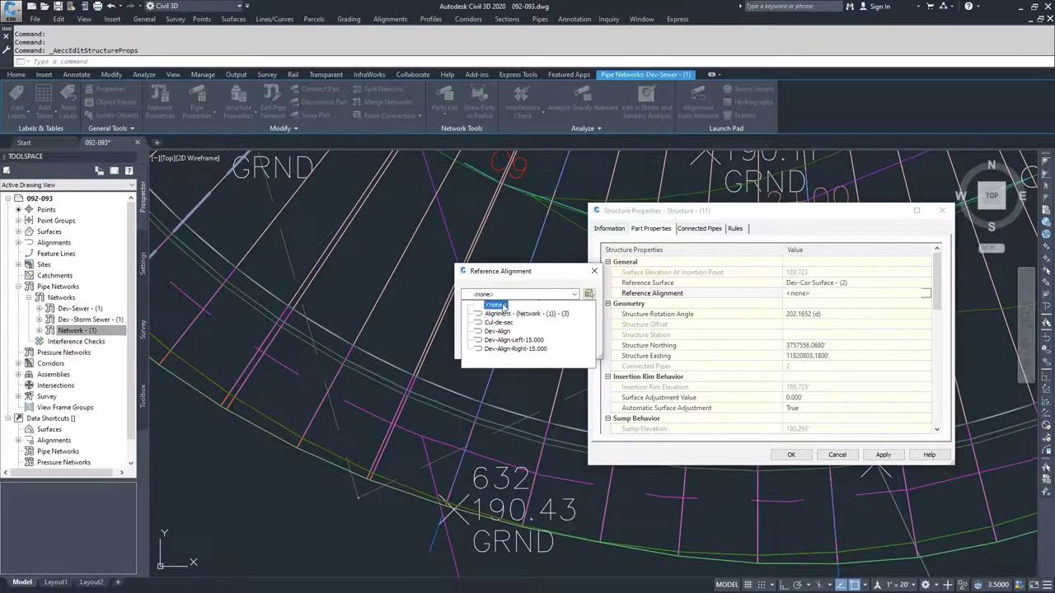
pyautogui.click(488, 315)
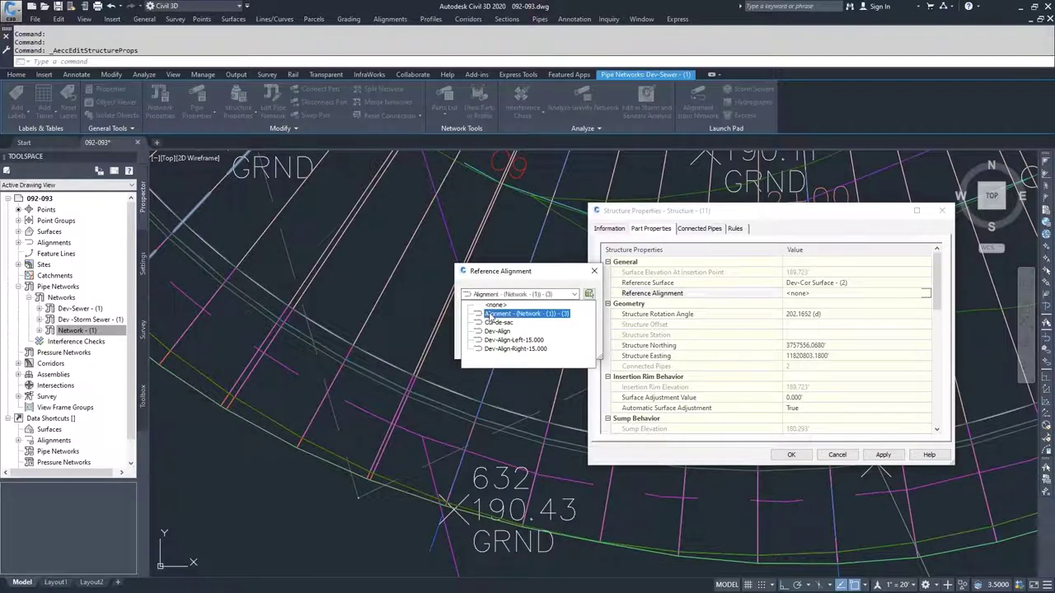
pyautogui.click(496, 304)
pyautogui.click(543, 281)
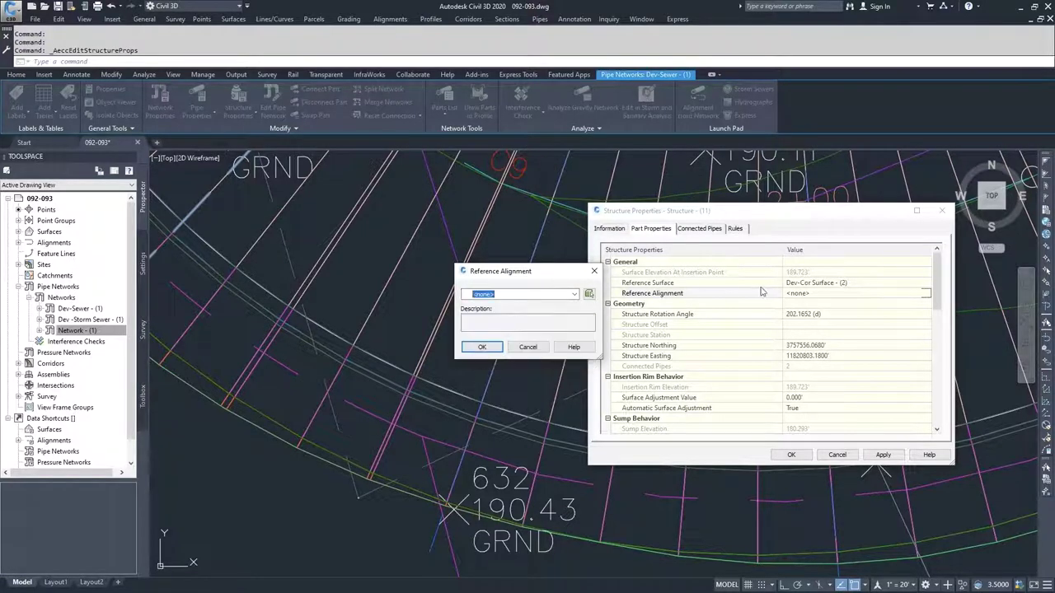
pyautogui.click(528, 350)
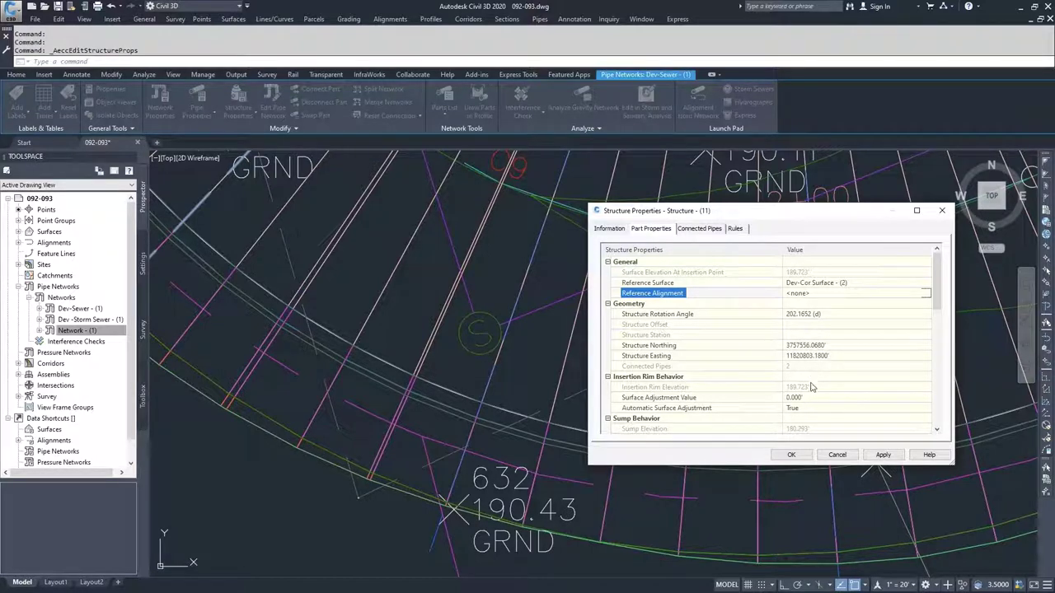
pyautogui.scroll(-2, 937, 317)
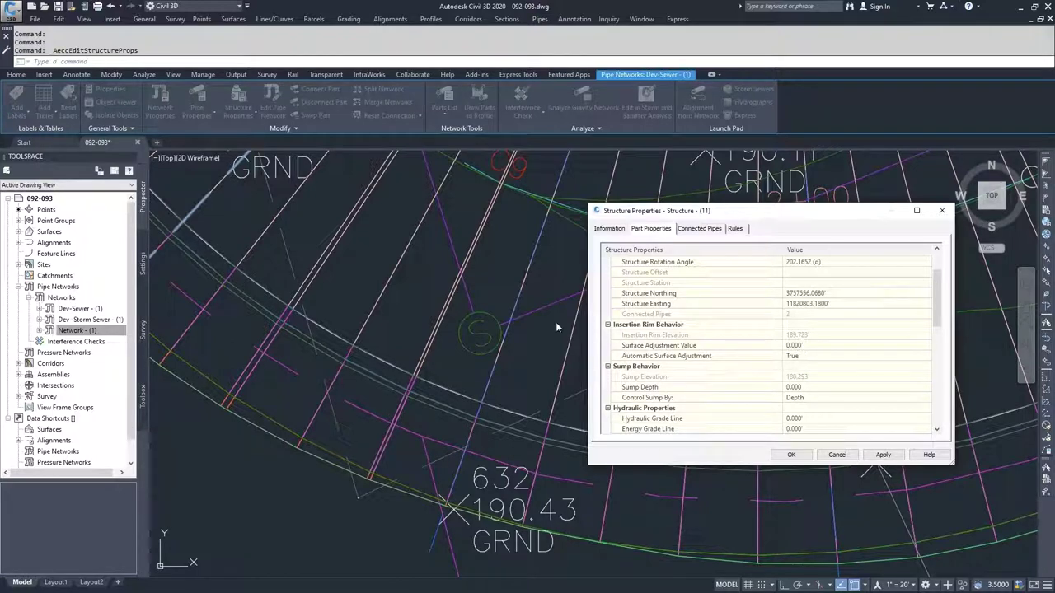
pyautogui.click(805, 360)
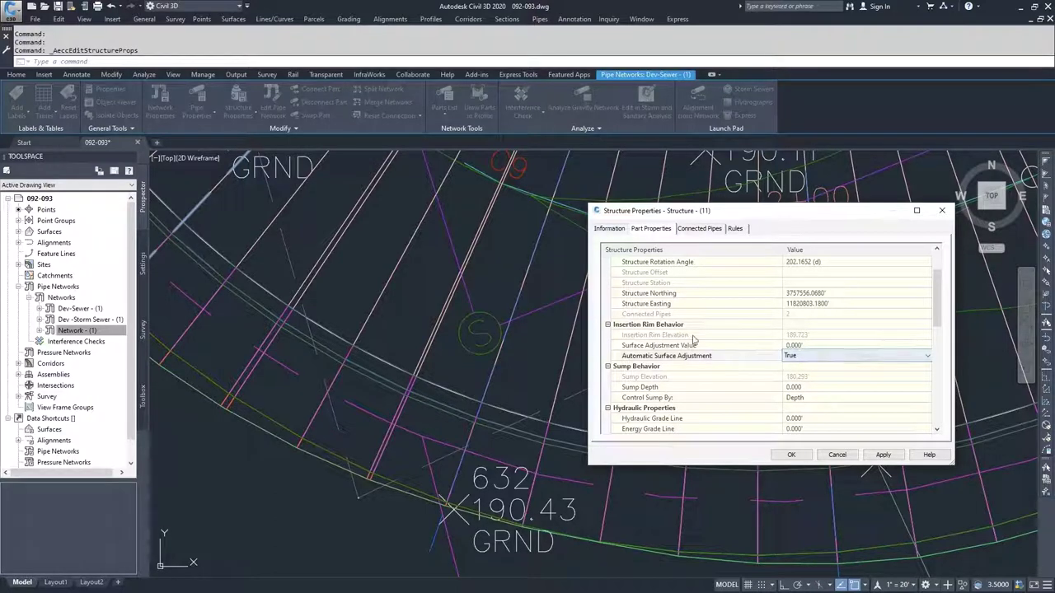
pyautogui.click(829, 356)
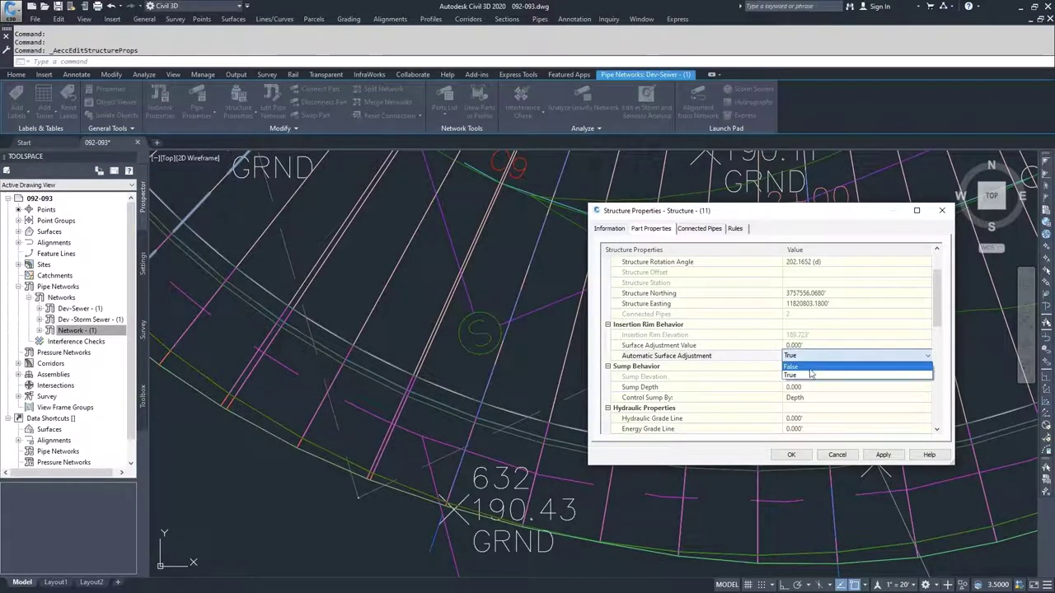
pyautogui.click(791, 367)
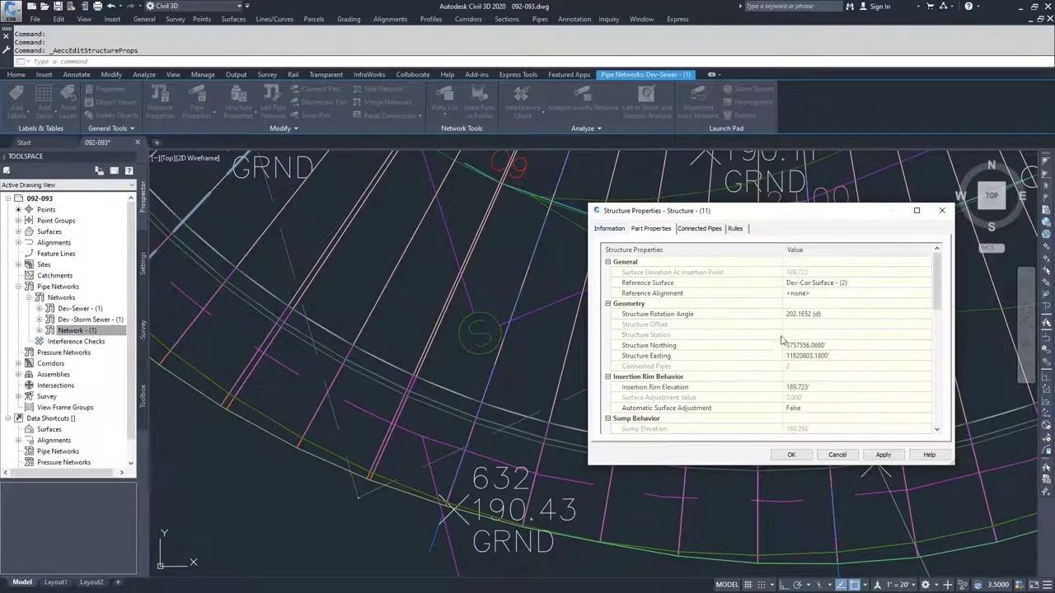
pyautogui.click(804, 389)
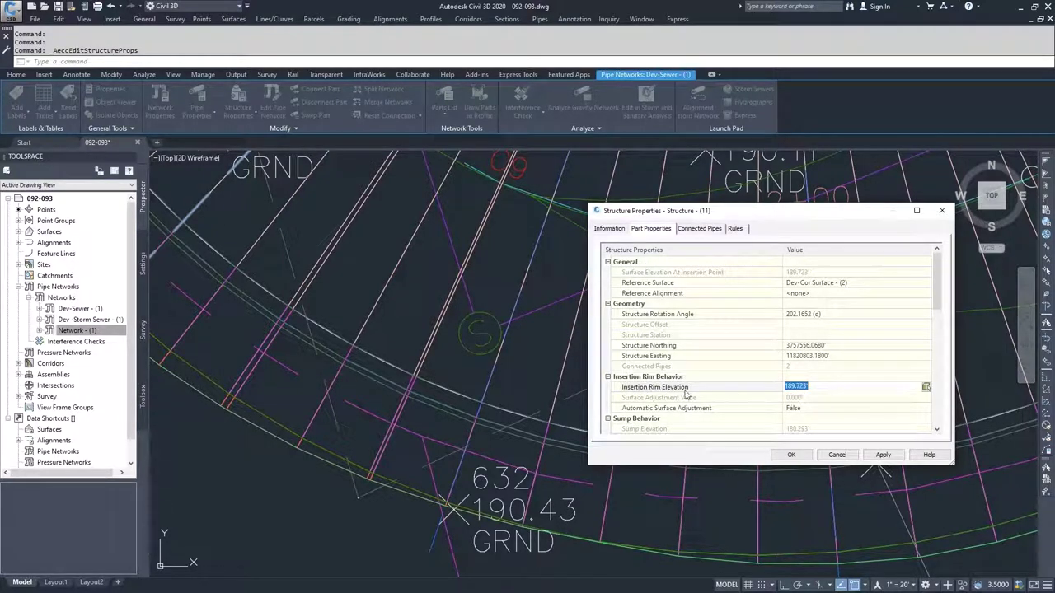
pyautogui.click(801, 411)
pyautogui.click(800, 411)
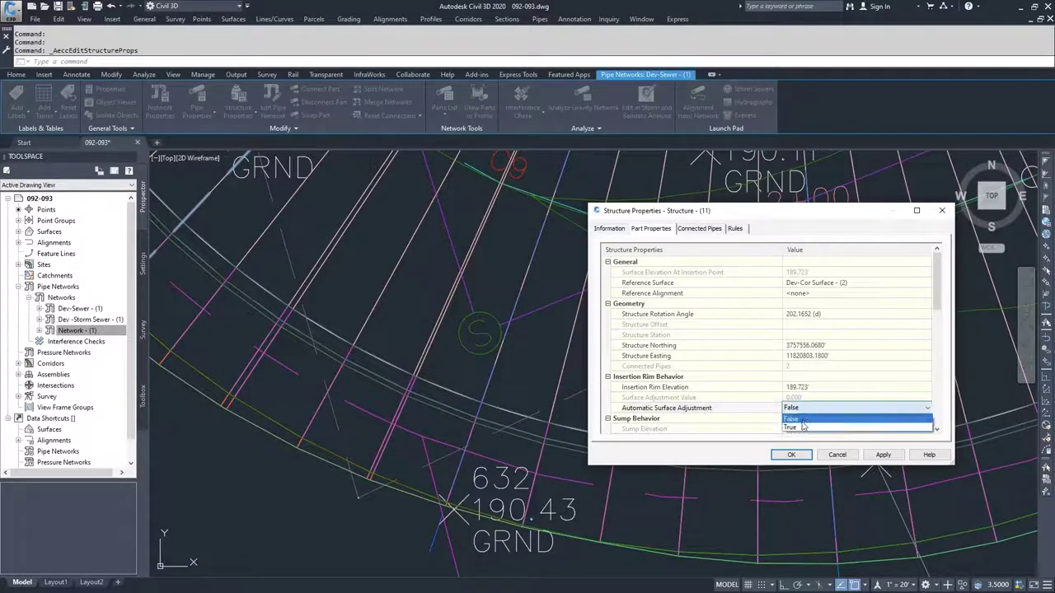
pyautogui.click(799, 428)
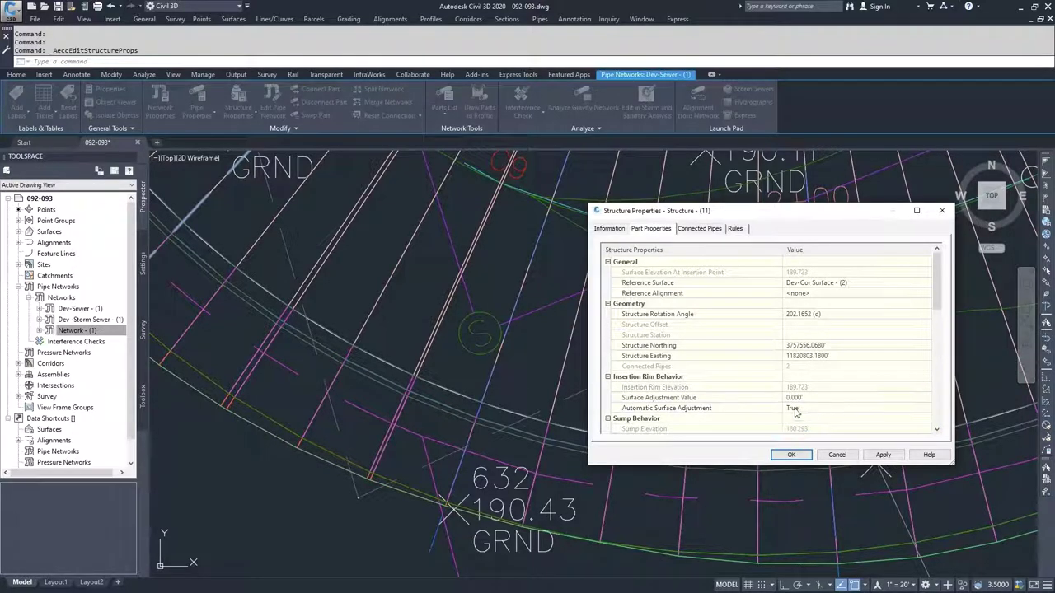
pyautogui.scroll(-2, 798, 416)
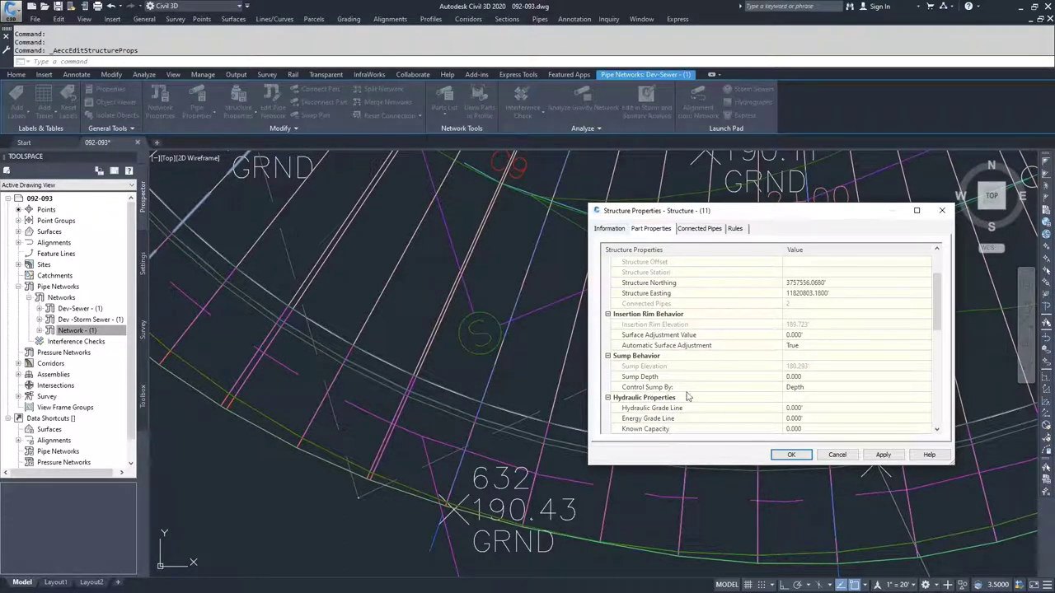
pyautogui.click(808, 390)
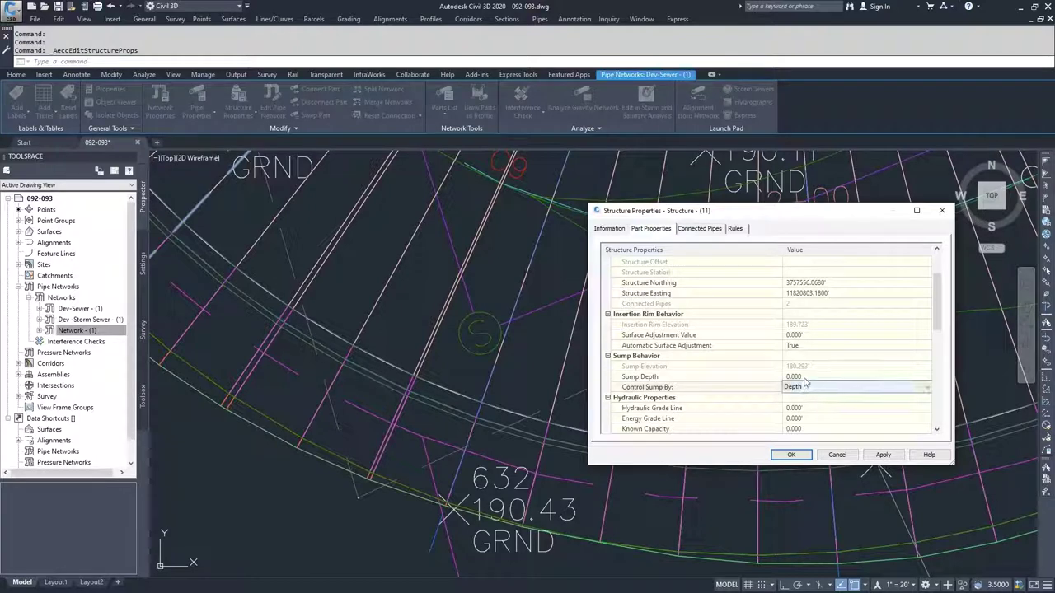
pyautogui.click(804, 386)
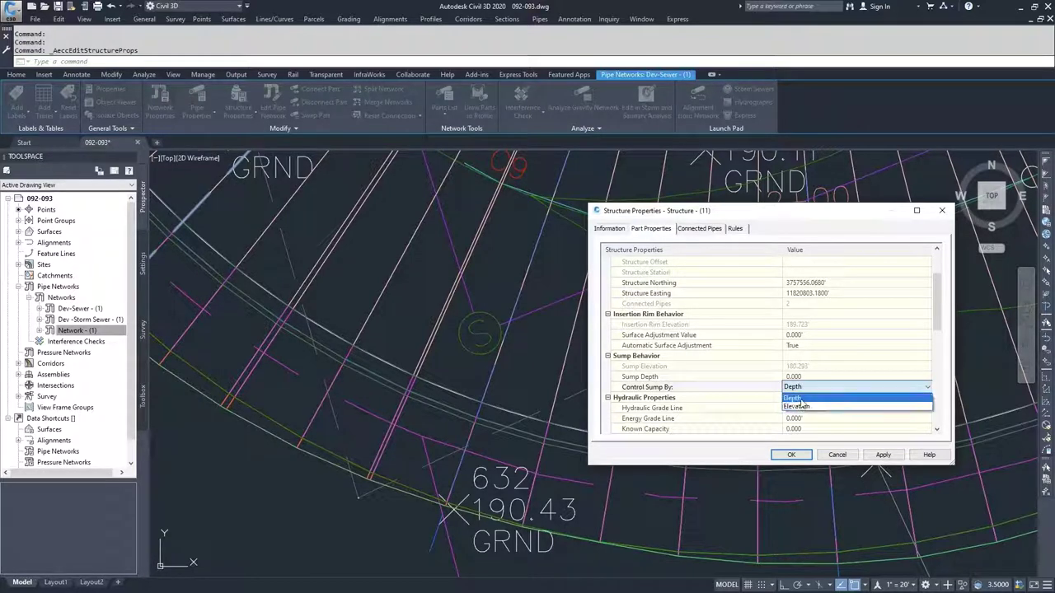
pyautogui.click(796, 399)
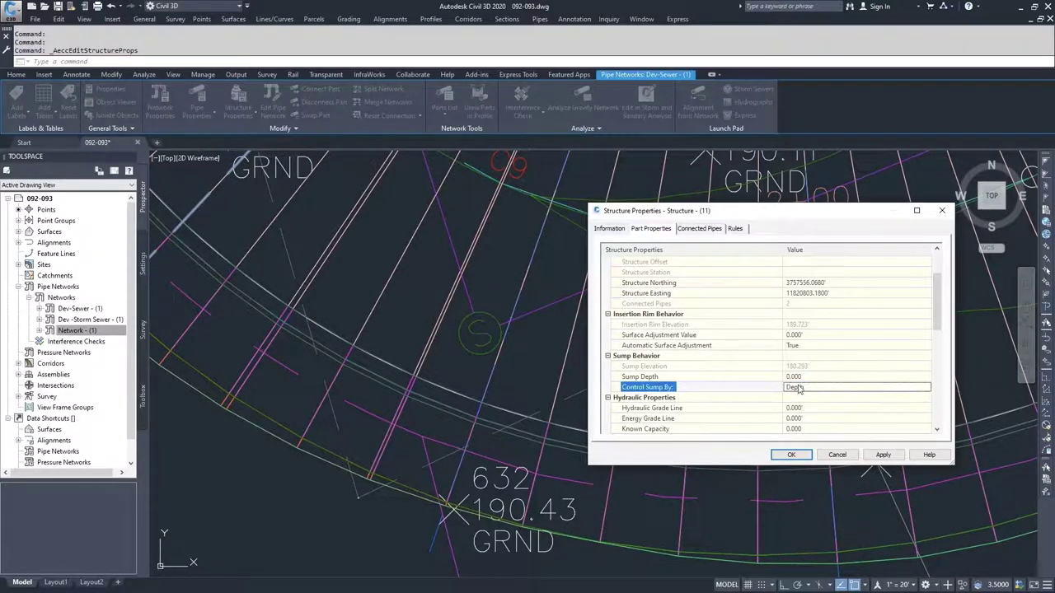
pyautogui.scroll(-2, 803, 409)
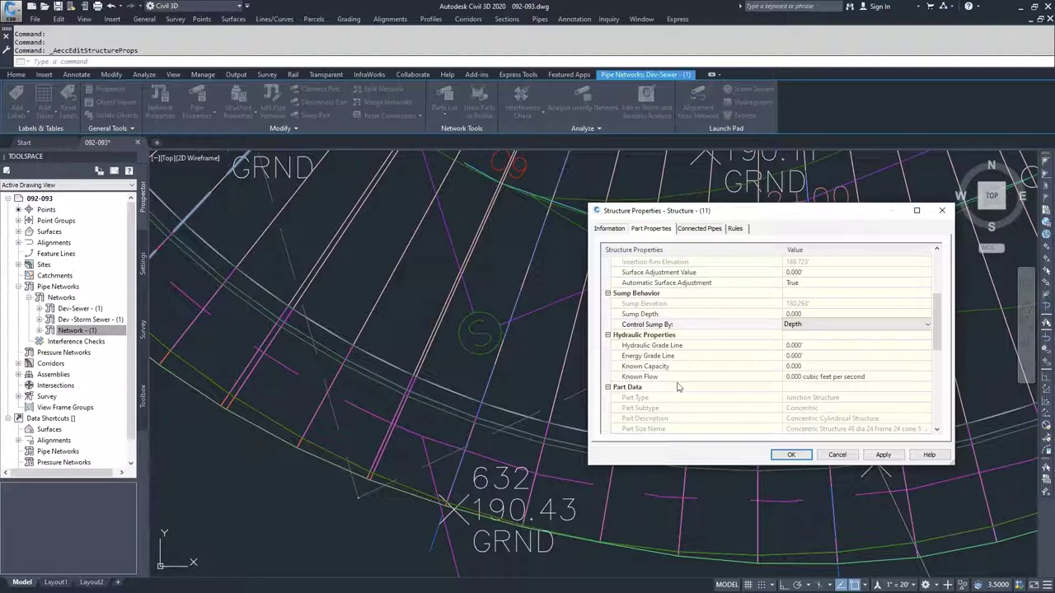
pyautogui.click(796, 346)
pyautogui.click(796, 355)
pyautogui.click(798, 367)
pyautogui.click(801, 377)
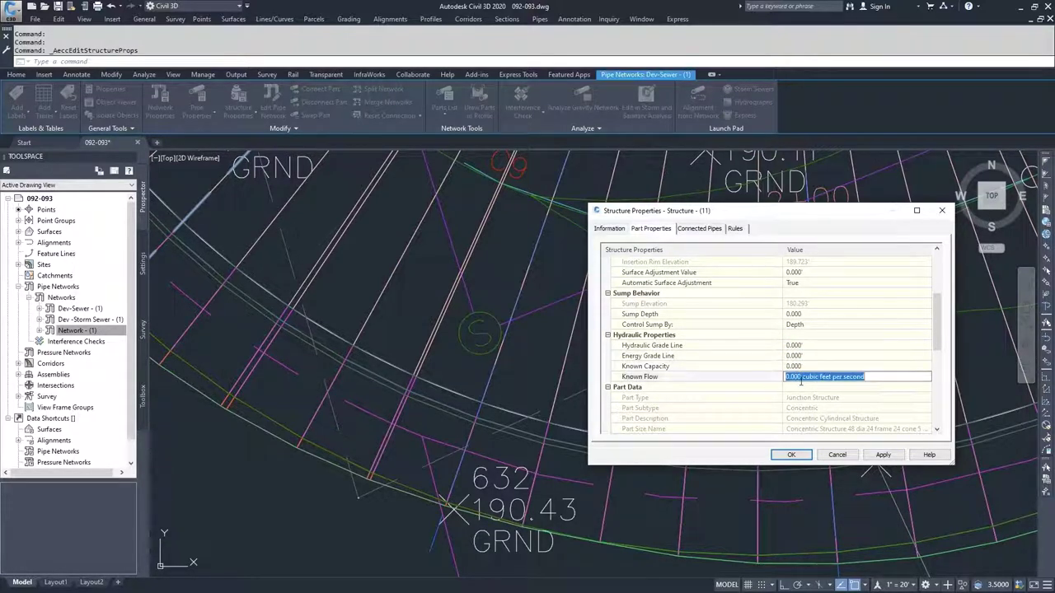
pyautogui.click(792, 355)
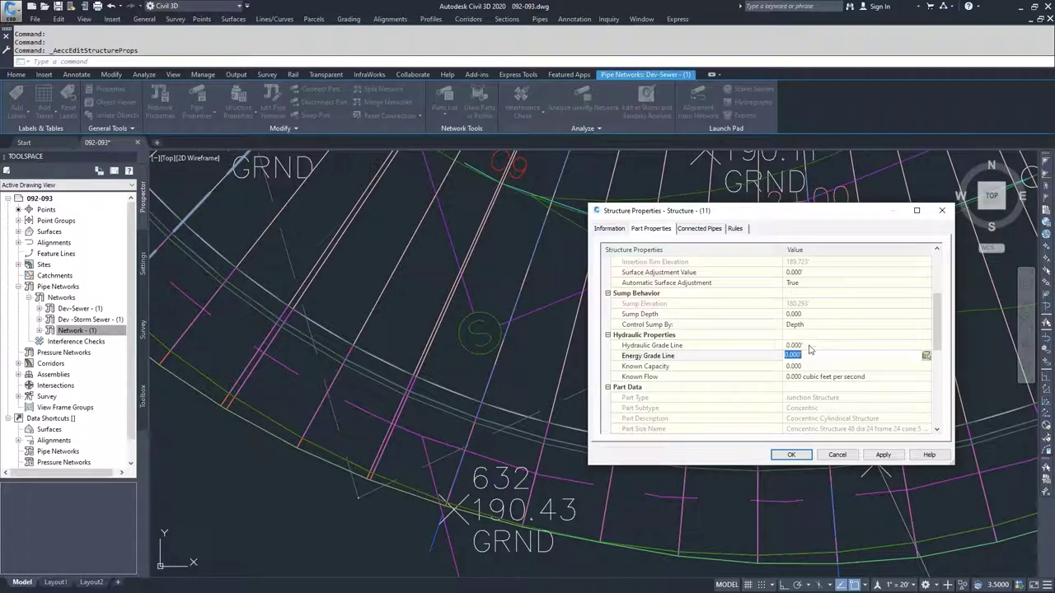
pyautogui.scroll(-1, 812, 379)
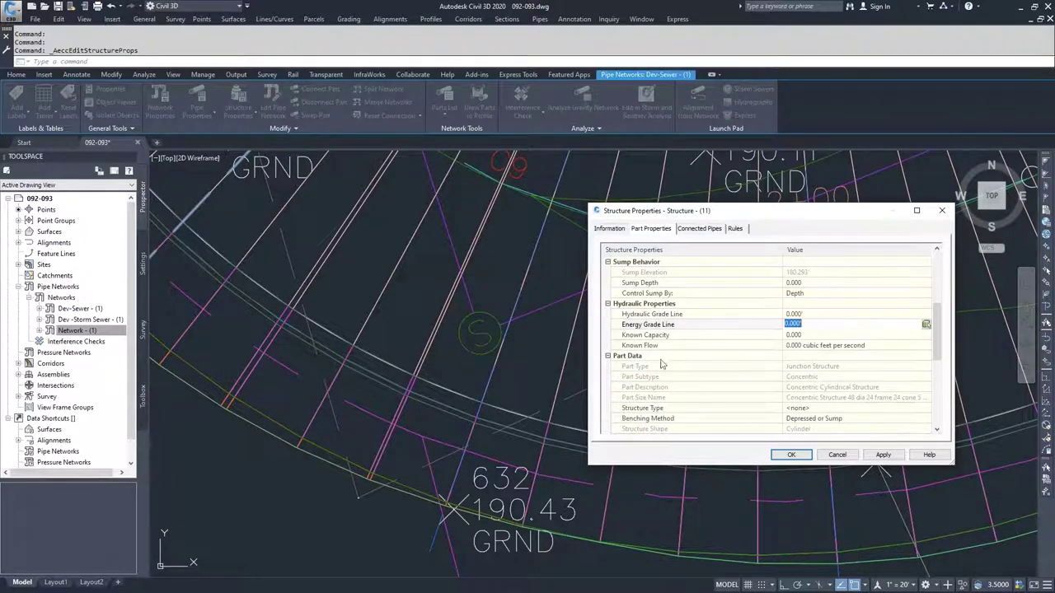
pyautogui.scroll(-1, 662, 366)
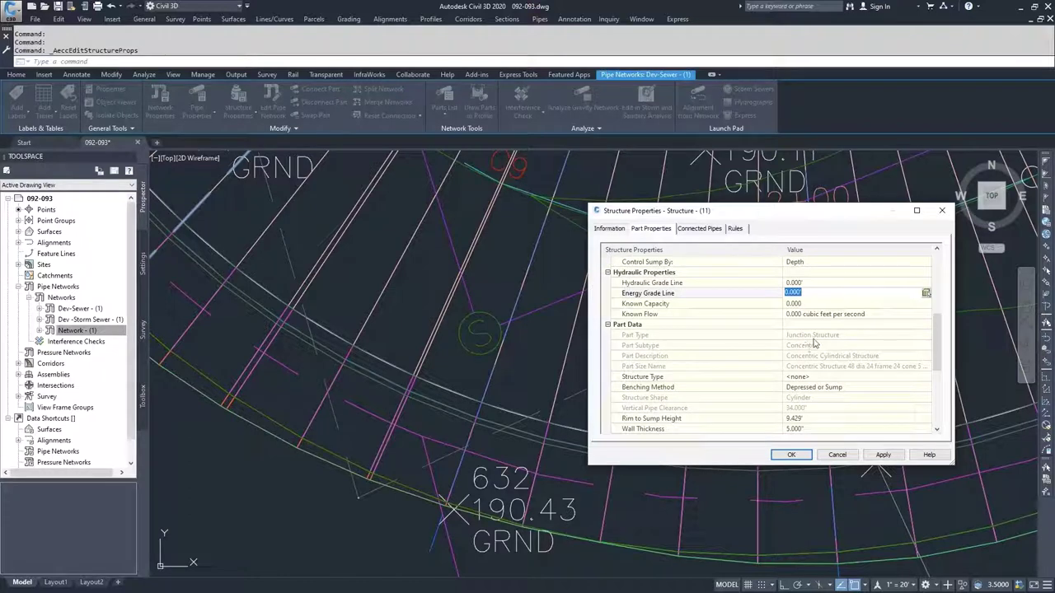
pyautogui.scroll(-1, 814, 342)
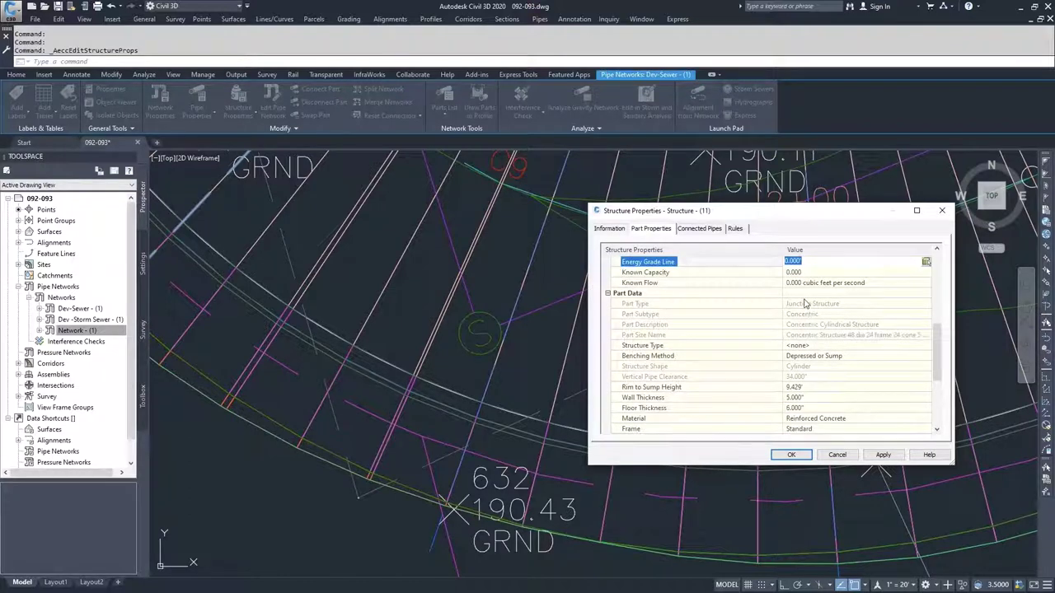
pyautogui.click(805, 304)
pyautogui.click(804, 315)
pyautogui.click(803, 325)
pyautogui.click(802, 335)
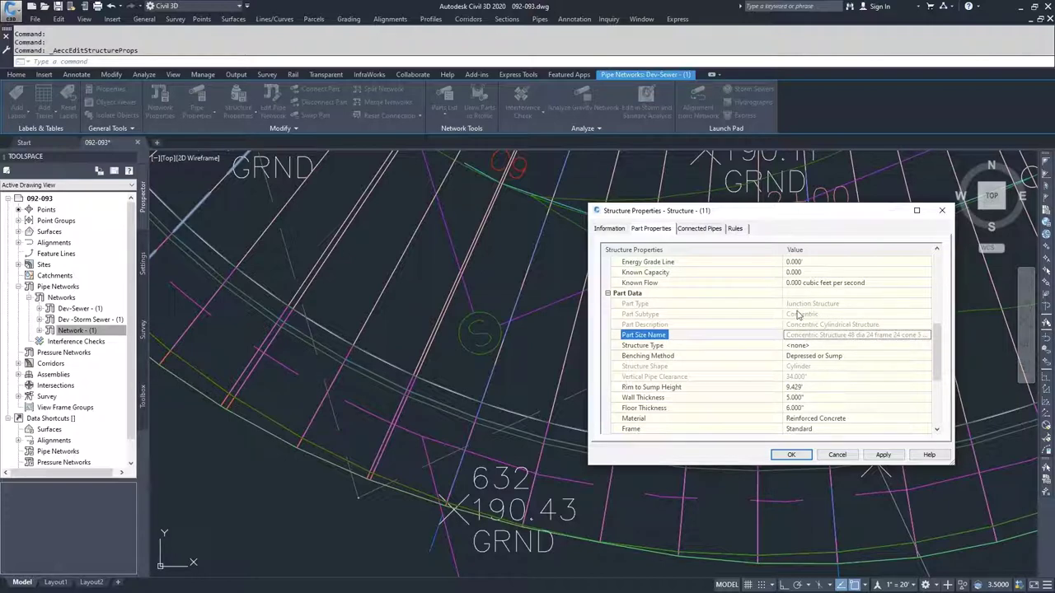
pyautogui.click(810, 347)
pyautogui.click(828, 346)
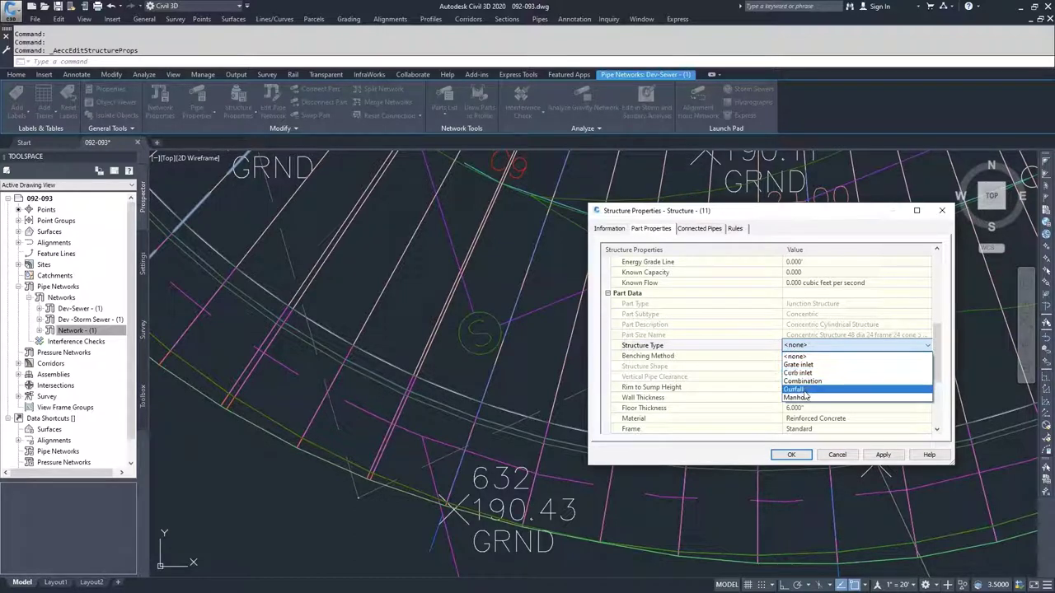
pyautogui.click(824, 349)
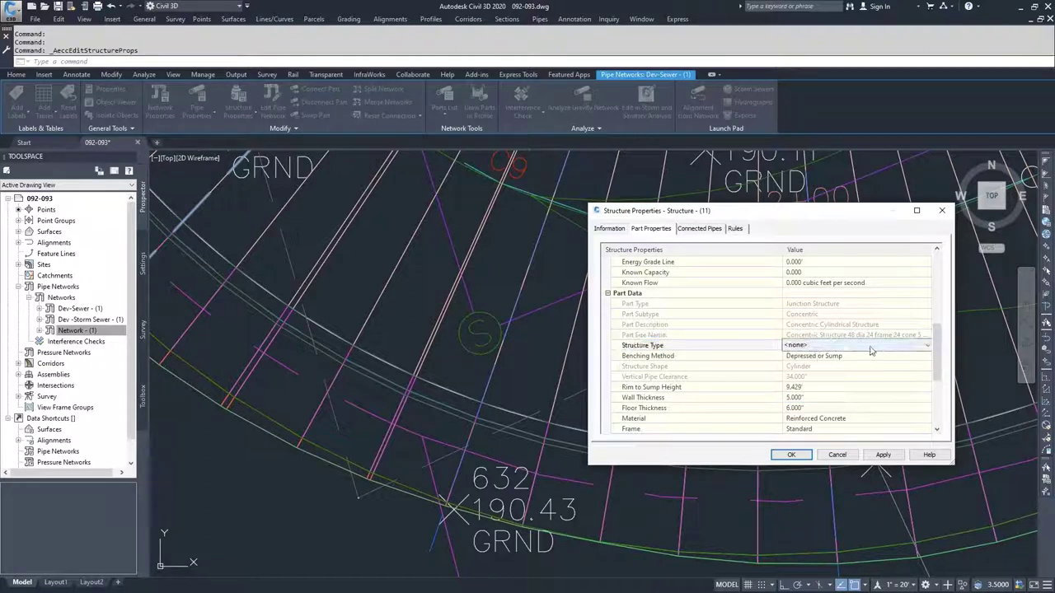
pyautogui.click(907, 350)
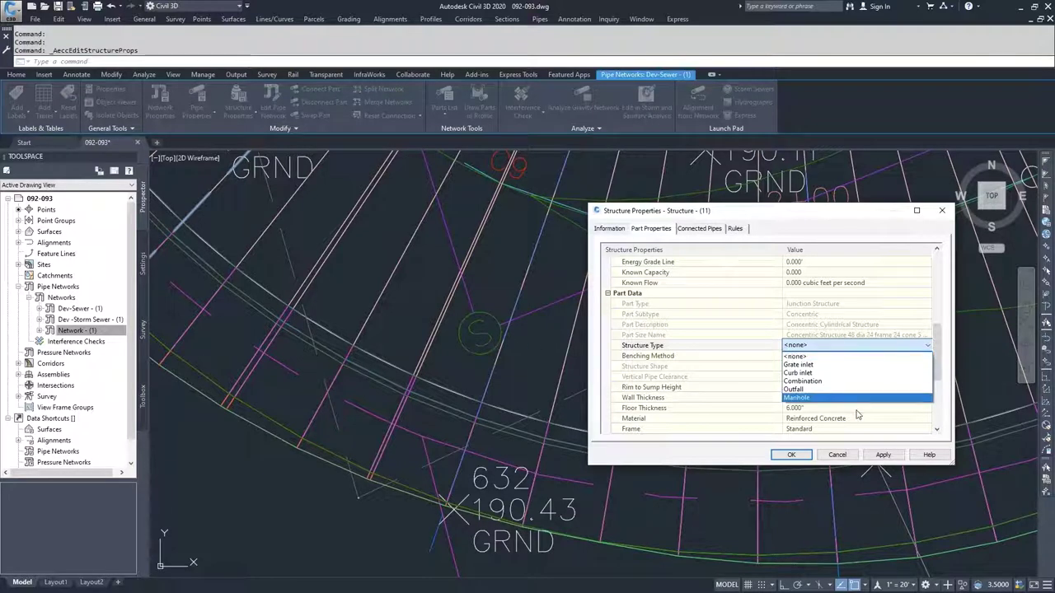
pyautogui.click(857, 354)
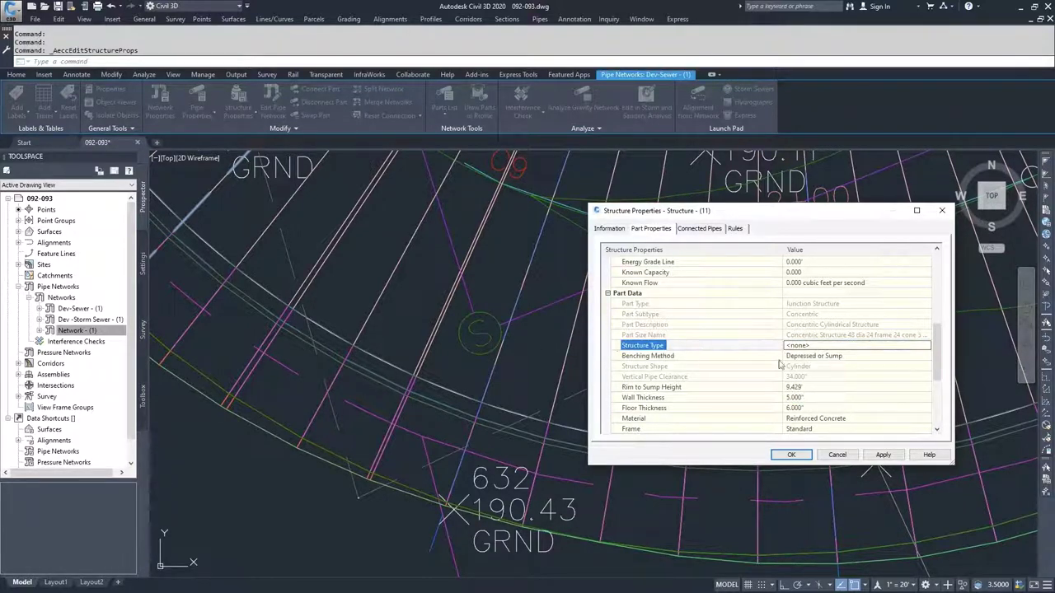
pyautogui.click(821, 359)
pyautogui.click(832, 357)
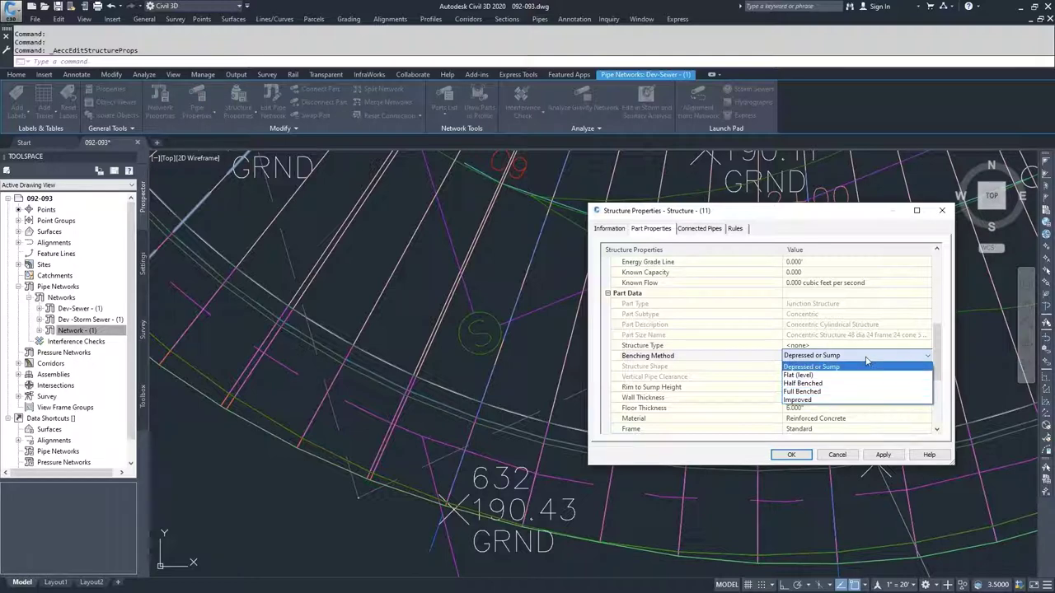
pyautogui.click(861, 367)
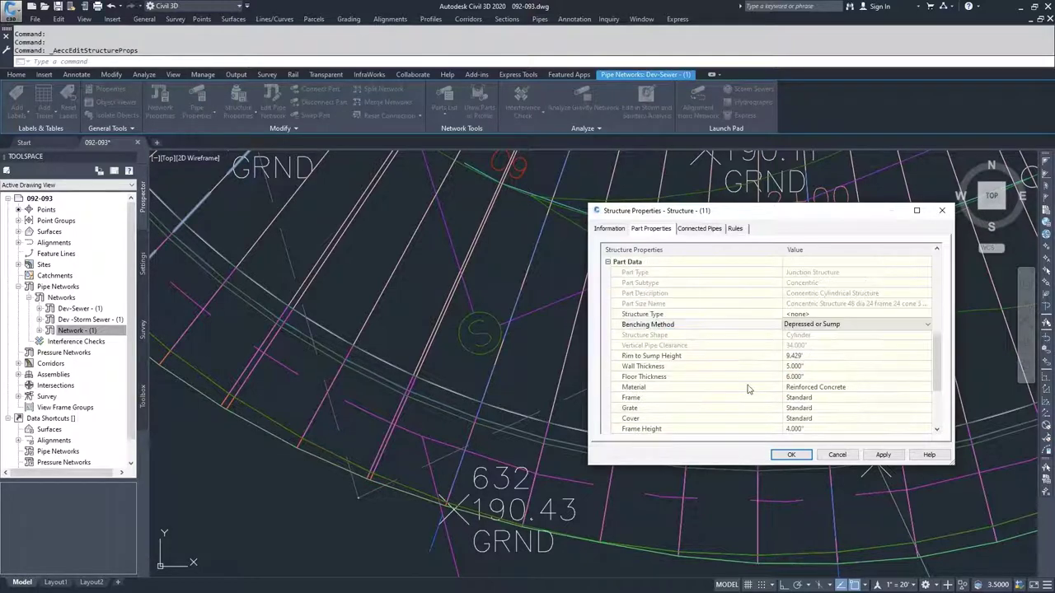
pyautogui.click(812, 356)
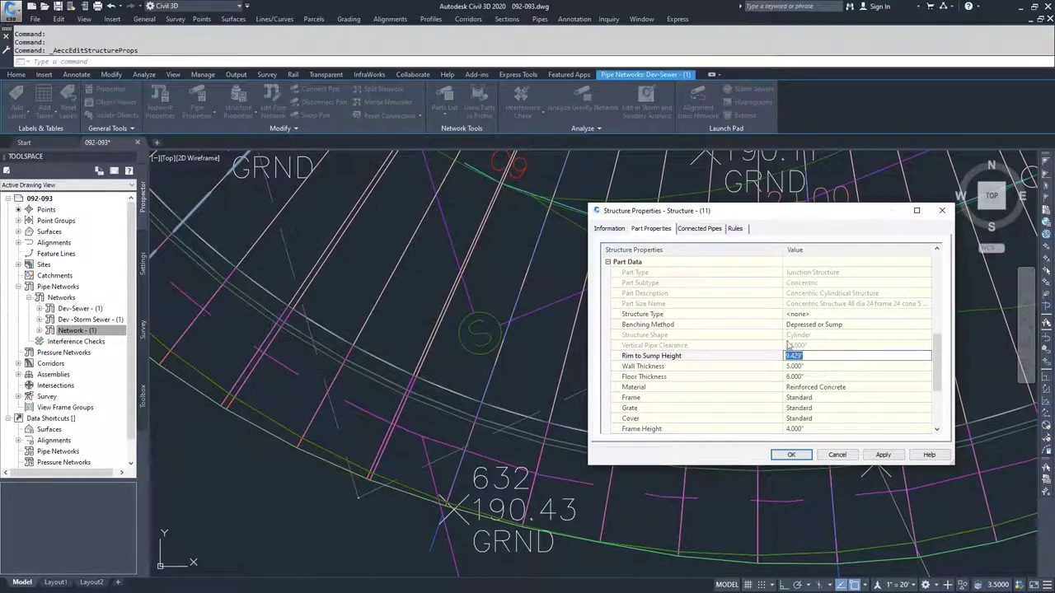
pyautogui.scroll(4, 794, 362)
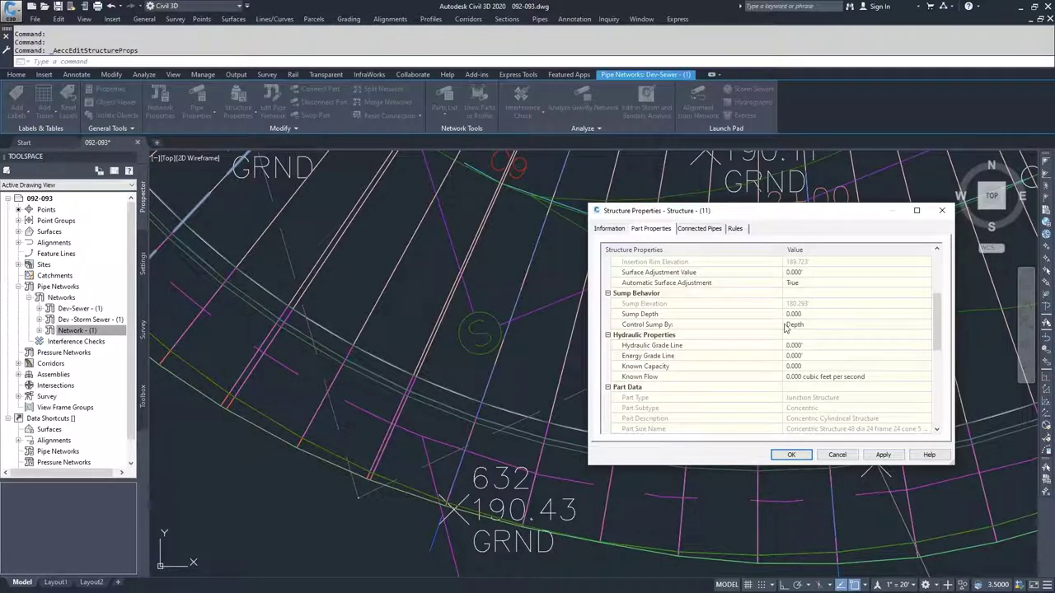
pyautogui.scroll(-4, 805, 290)
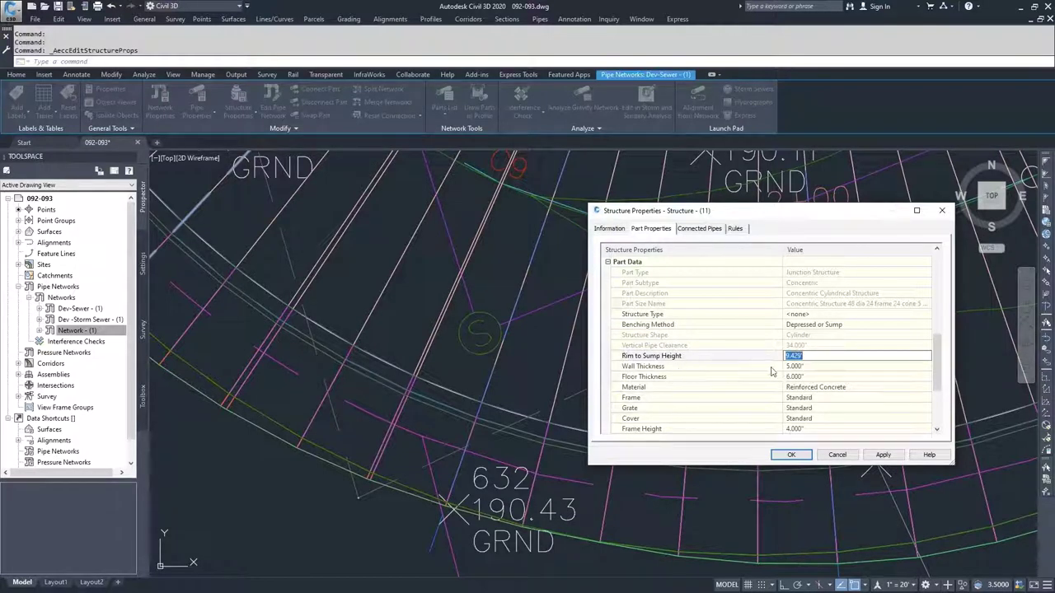
pyautogui.click(807, 367)
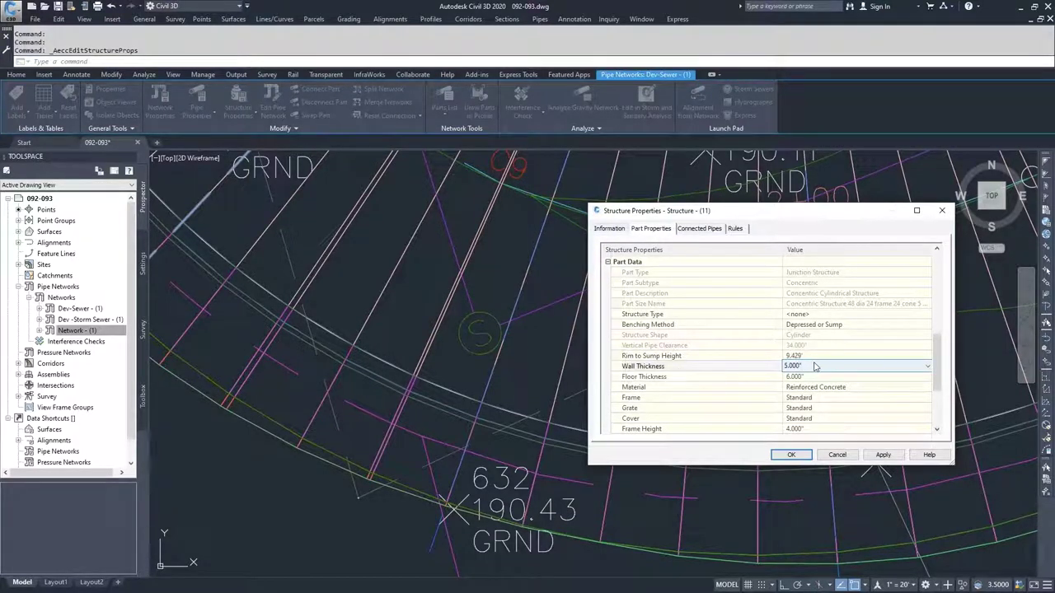
pyautogui.click(814, 366)
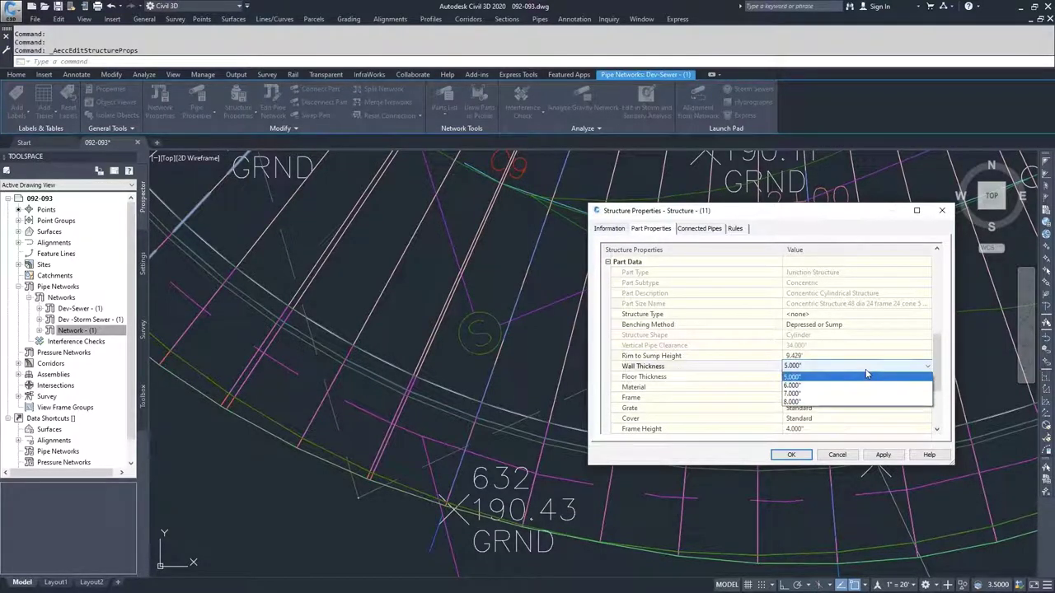
pyautogui.click(820, 376)
pyautogui.click(819, 377)
pyautogui.click(819, 377)
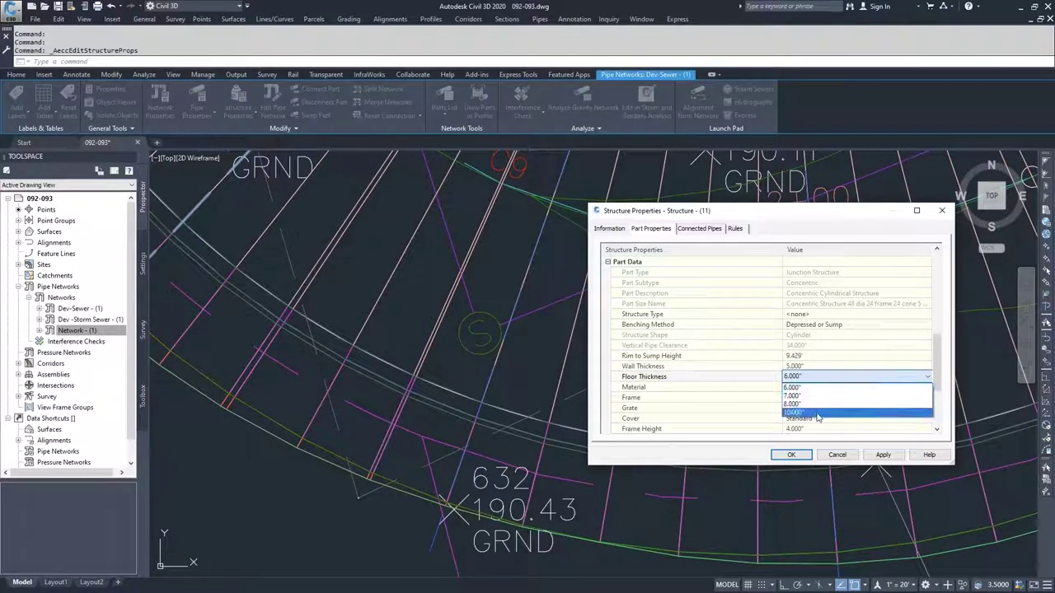
pyautogui.click(830, 384)
pyautogui.click(816, 387)
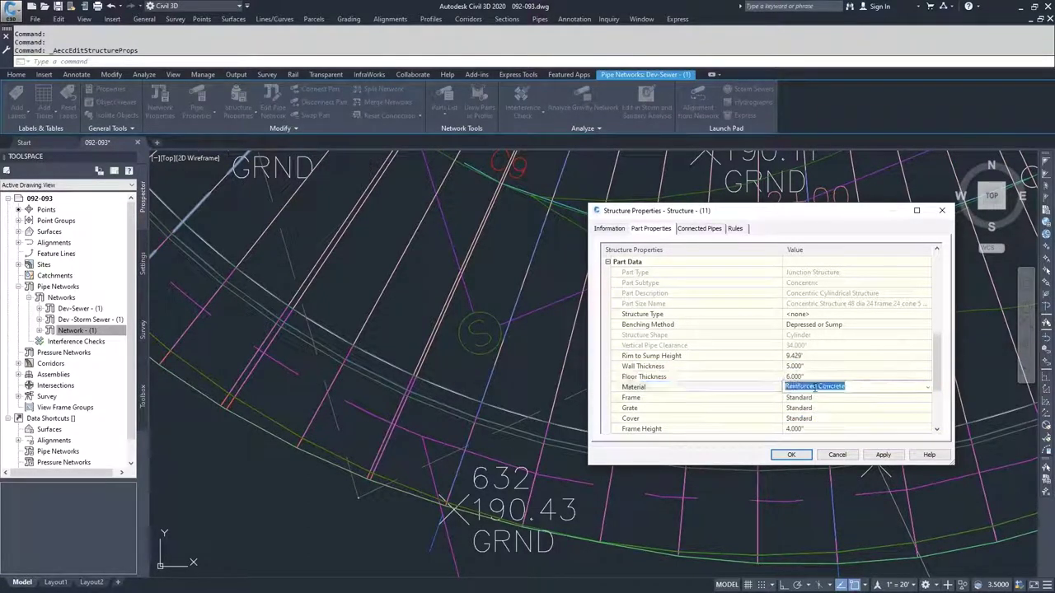
pyautogui.click(816, 387)
pyautogui.click(928, 389)
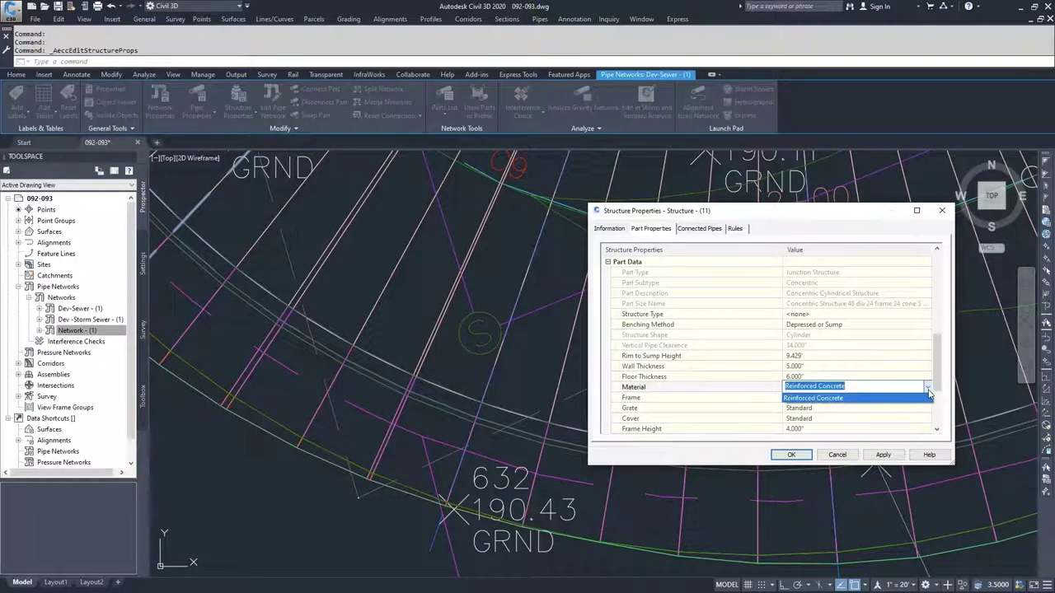
pyautogui.click(928, 394)
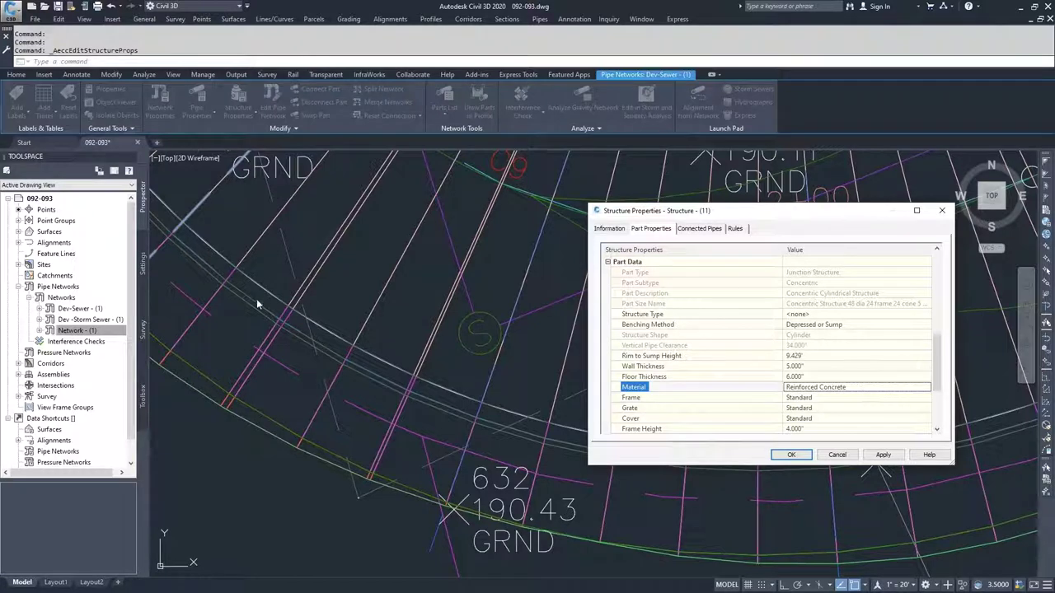
pyautogui.click(868, 386)
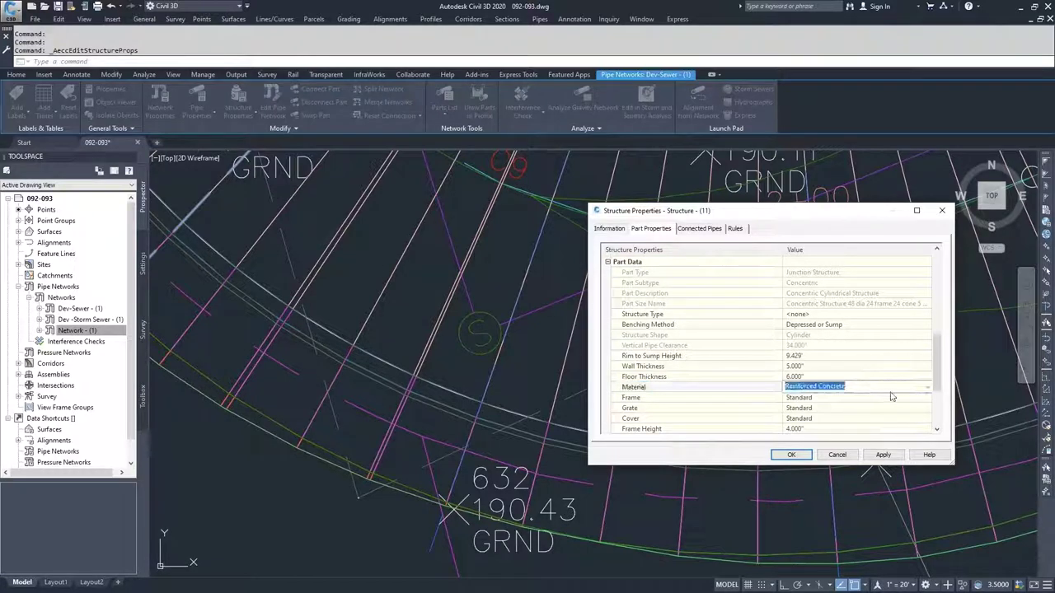
pyautogui.click(928, 387)
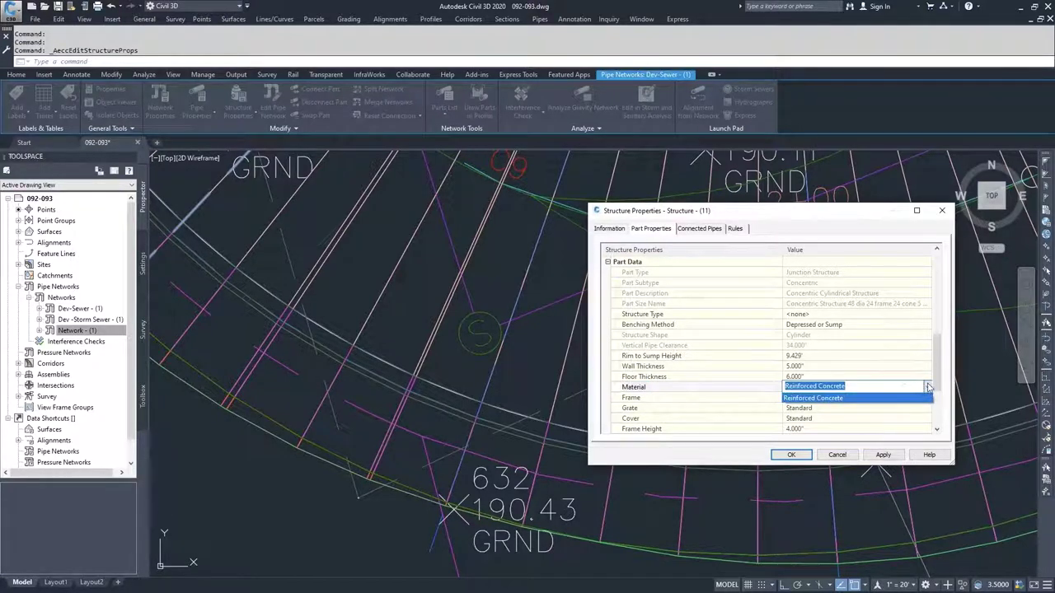
pyautogui.click(839, 398)
pyautogui.click(820, 398)
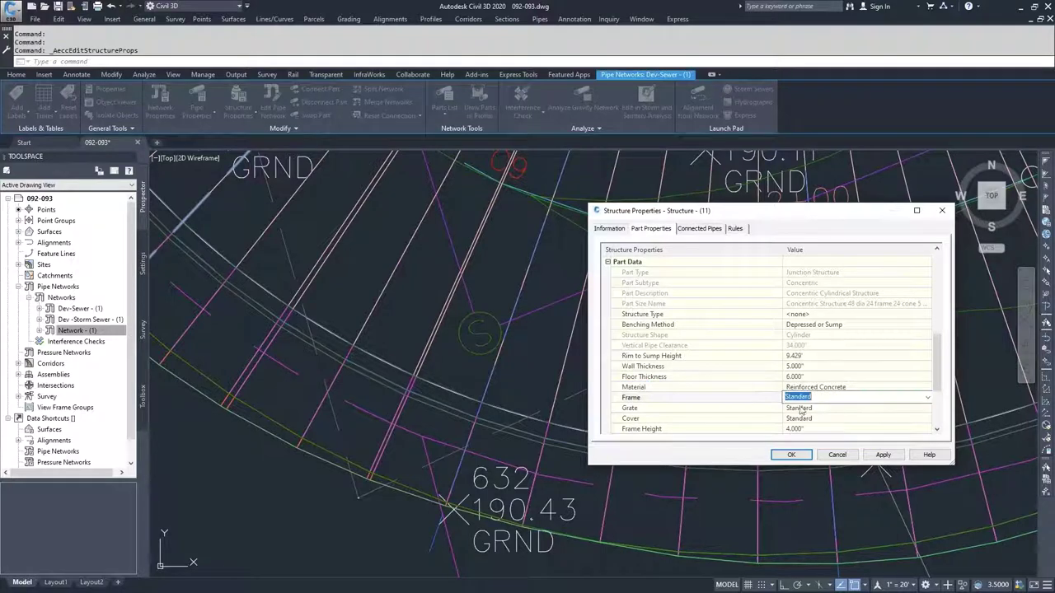
pyautogui.click(927, 398)
pyautogui.click(919, 408)
pyautogui.click(919, 407)
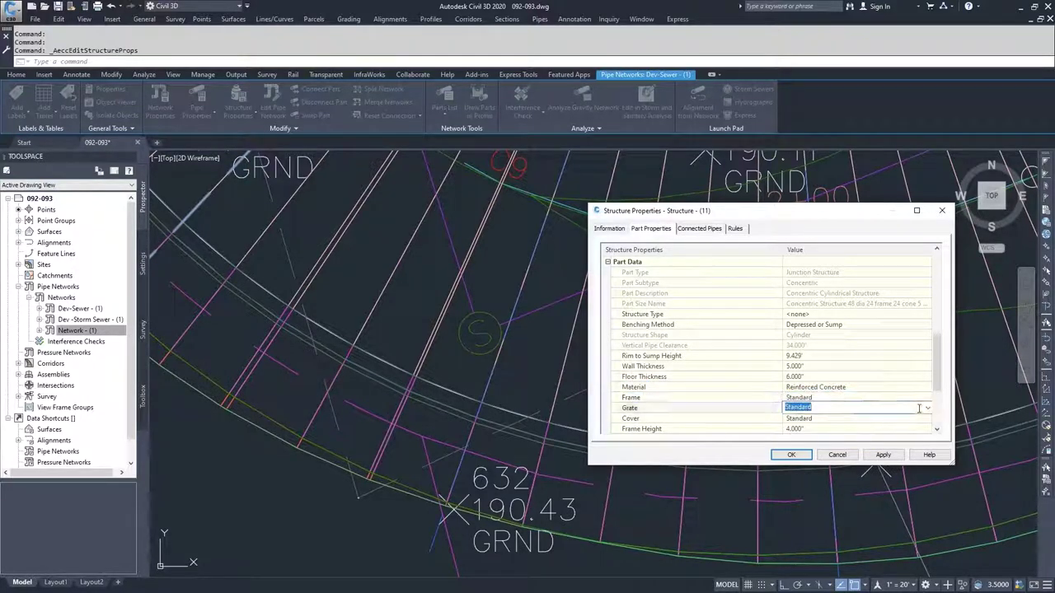
pyautogui.click(927, 408)
pyautogui.click(919, 418)
pyautogui.click(919, 418)
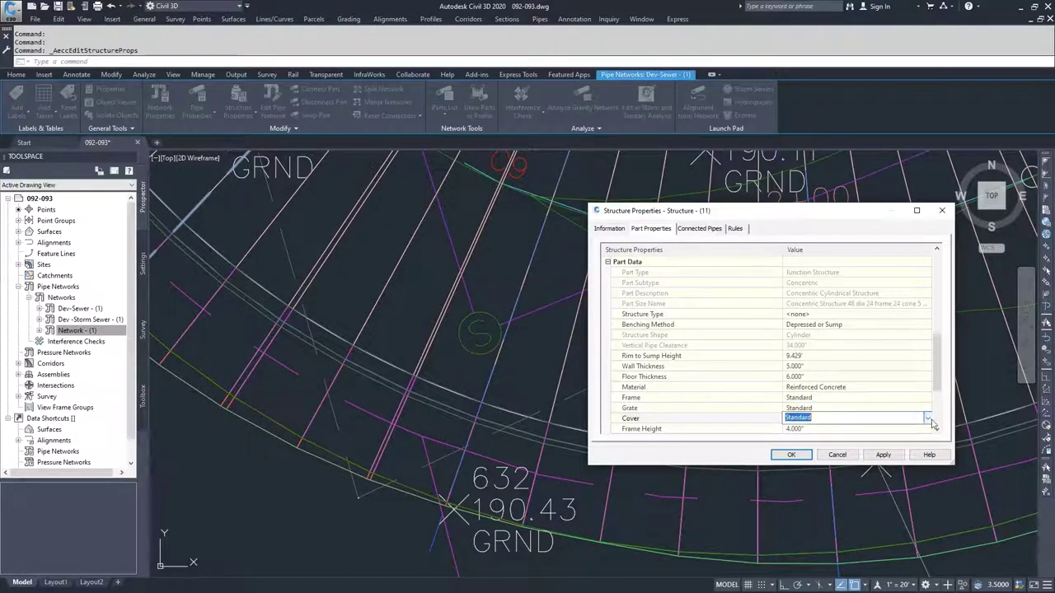
pyautogui.scroll(-1, 851, 399)
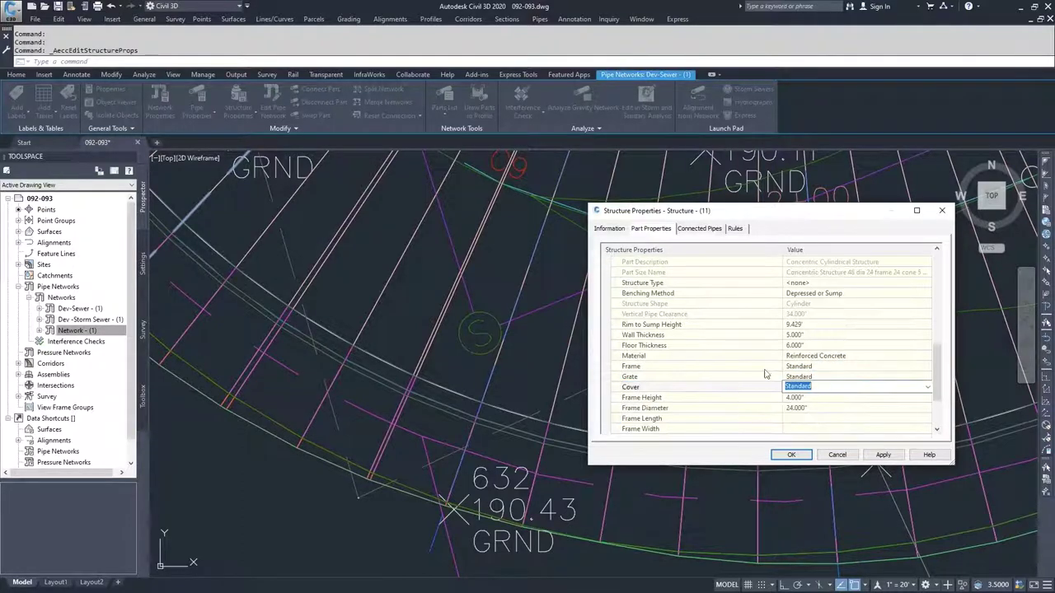
pyautogui.click(655, 398)
pyautogui.scroll(-1, 656, 400)
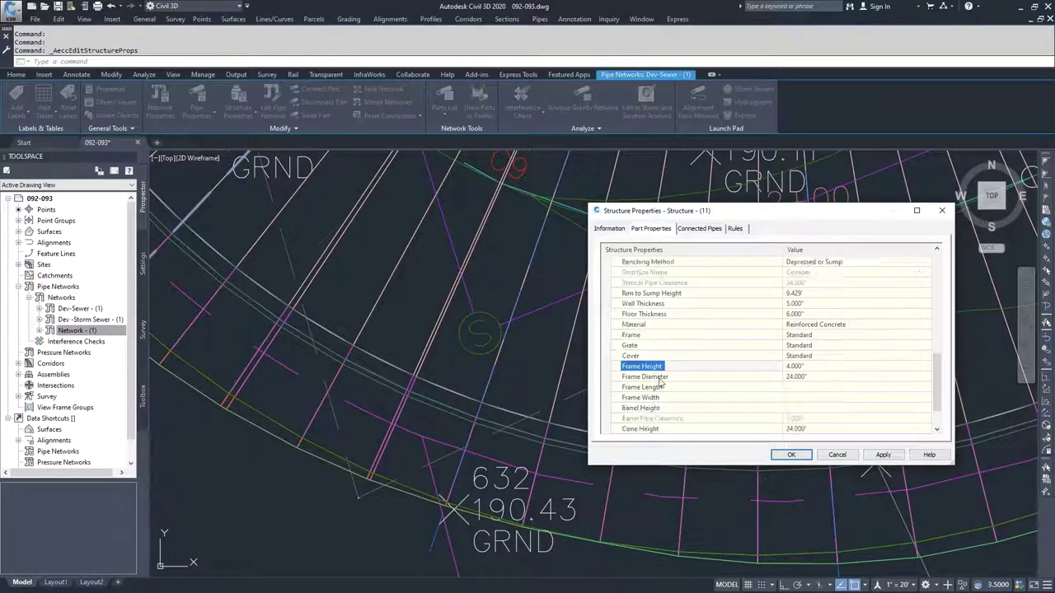
pyautogui.click(659, 378)
pyautogui.click(656, 389)
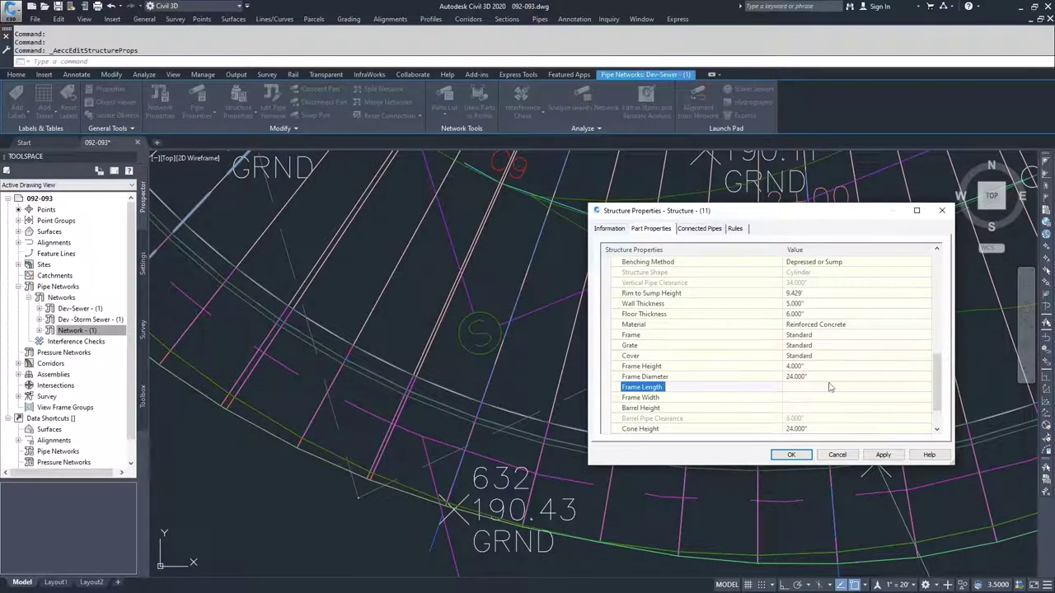
pyautogui.scroll(-2, 824, 384)
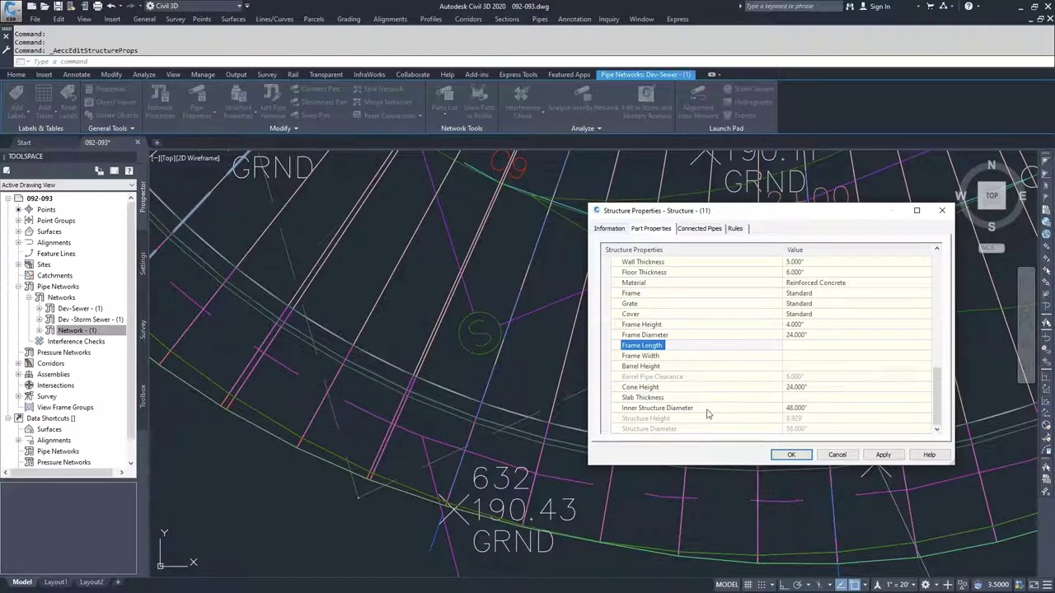
pyautogui.click(700, 229)
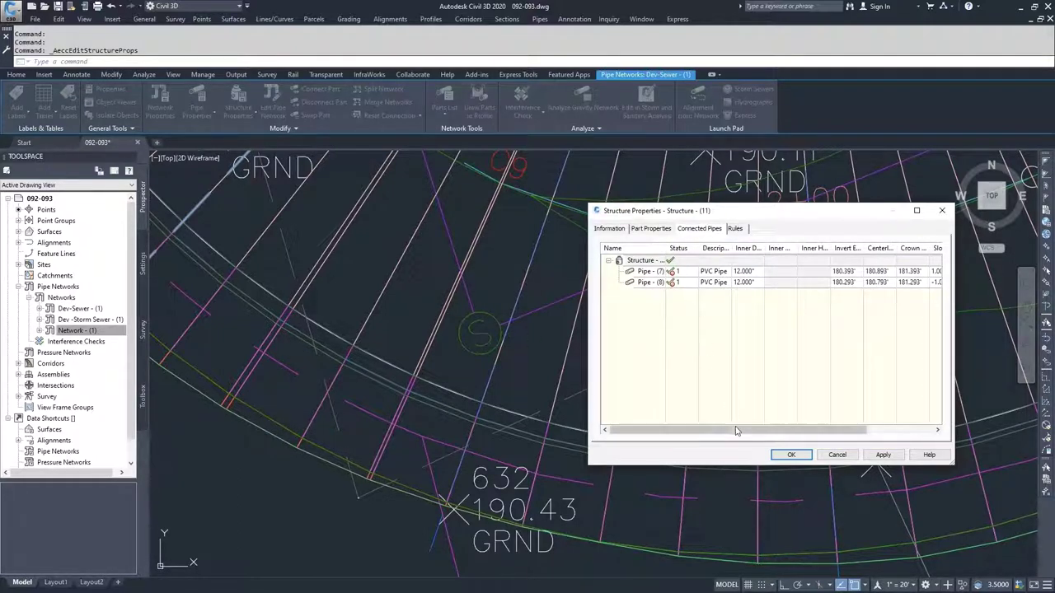
# Scroll the Connected Pipes table to reveal the 1.00% inflow and -1.00% outflow slopes.
pyautogui.moveTo(736, 428); pyautogui.dragTo(779, 430)
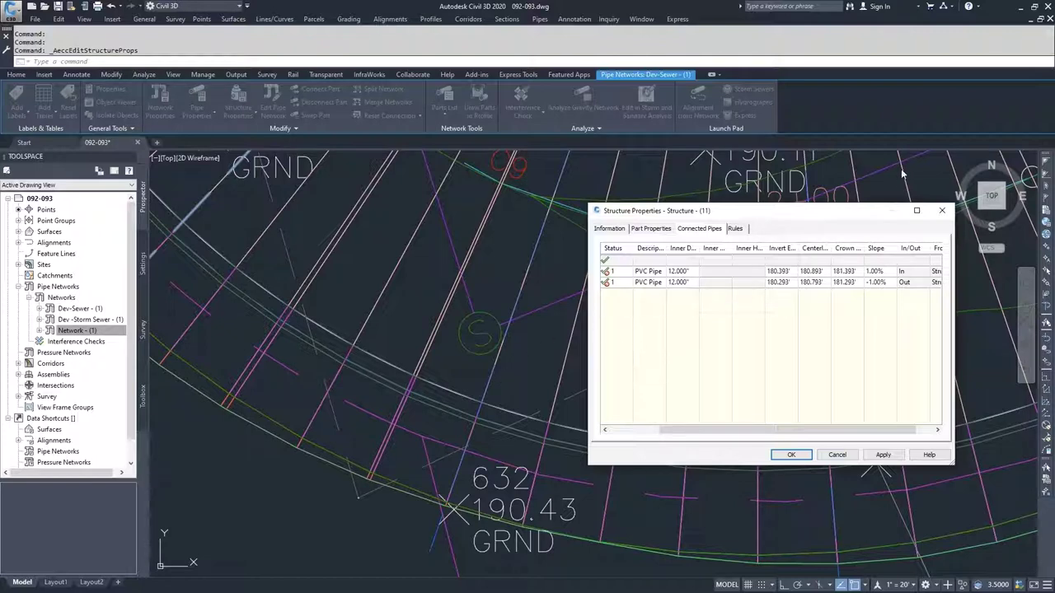
pyautogui.moveTo(741, 430); pyautogui.dragTo(759, 429)
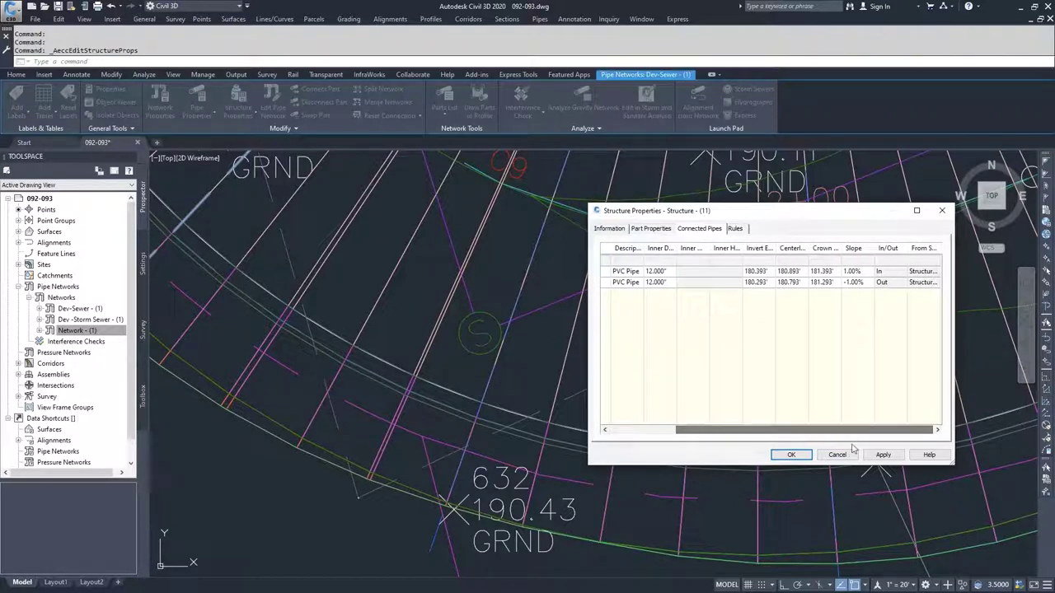
pyautogui.click(738, 229)
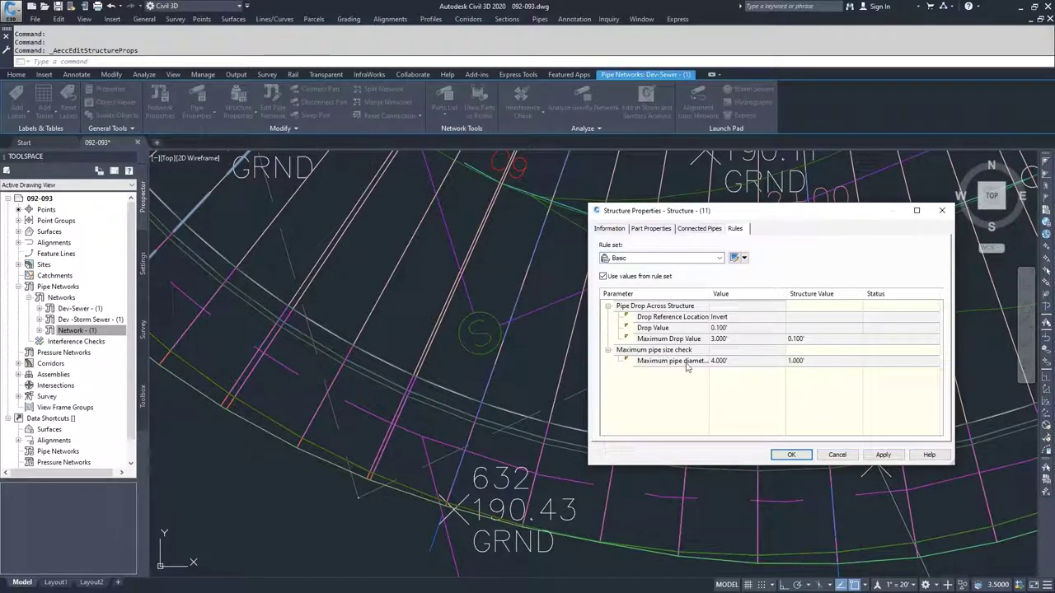
# Keep the Basic rule set on the Rules tab and open it for editing.
pyautogui.click(689, 260)
pyautogui.click(679, 268)
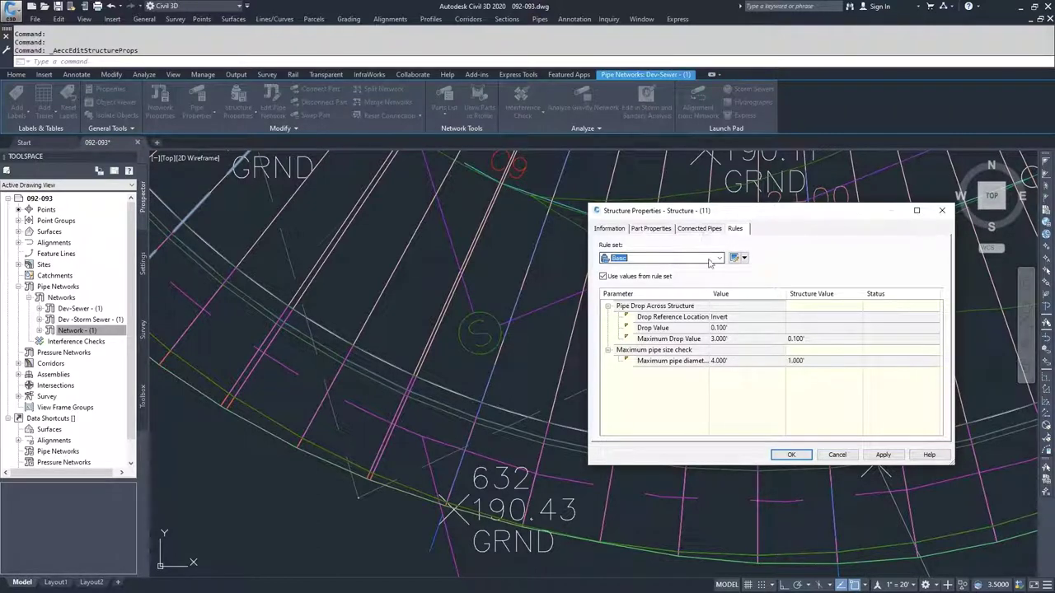
pyautogui.click(734, 258)
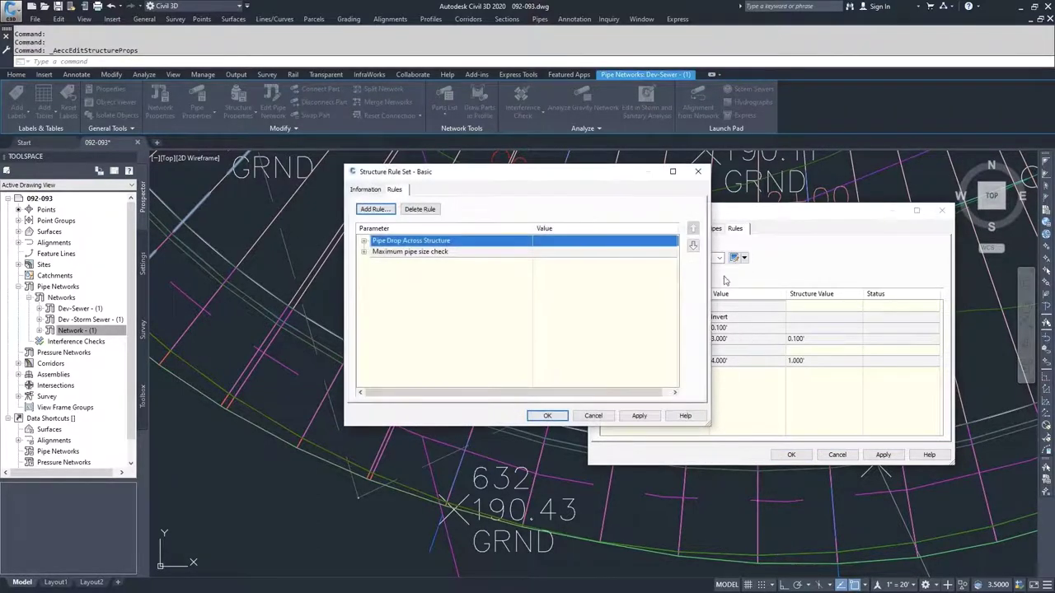
# Move the Basic rule set dialog aside and check its Information tab.
pyautogui.moveTo(601, 176); pyautogui.dragTo(449, 165)
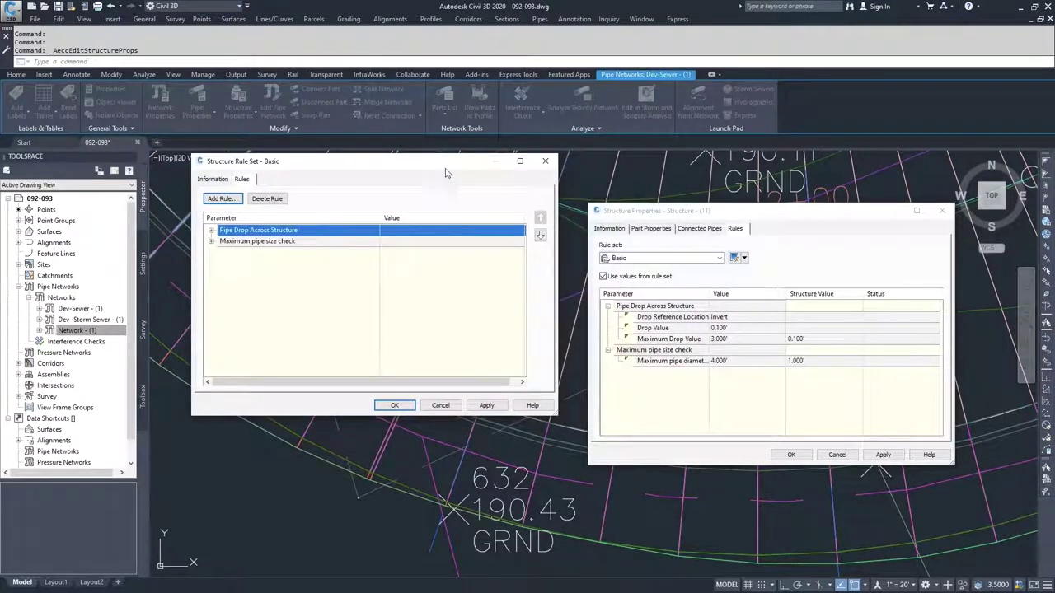
pyautogui.click(213, 179)
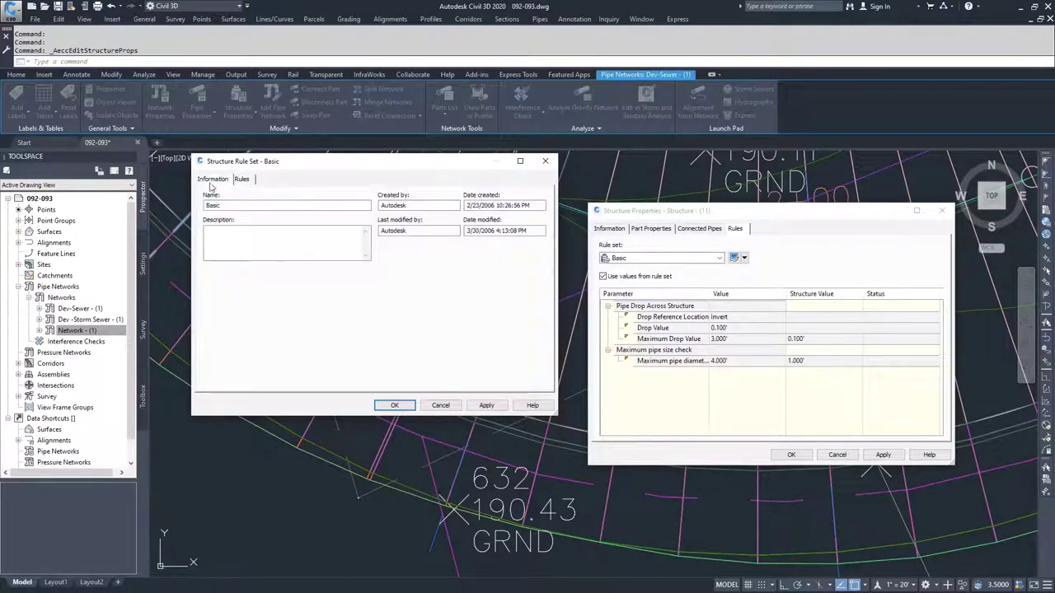
pyautogui.click(241, 179)
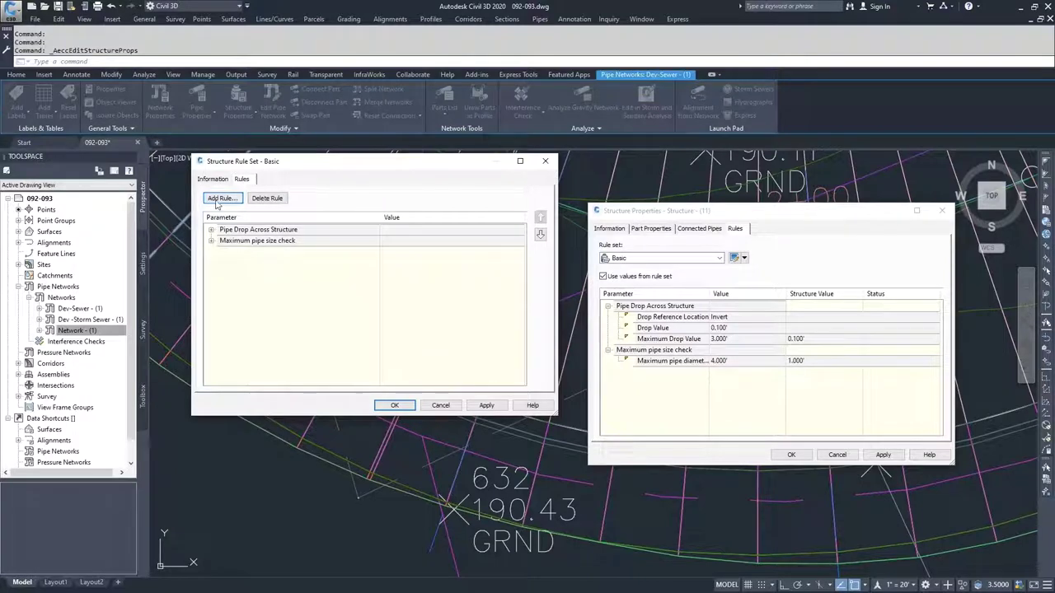
# Add a Storm Sewer Pipe Drop Across Structure rule, then cancel both dialogs without saving.
pyautogui.click(222, 198)
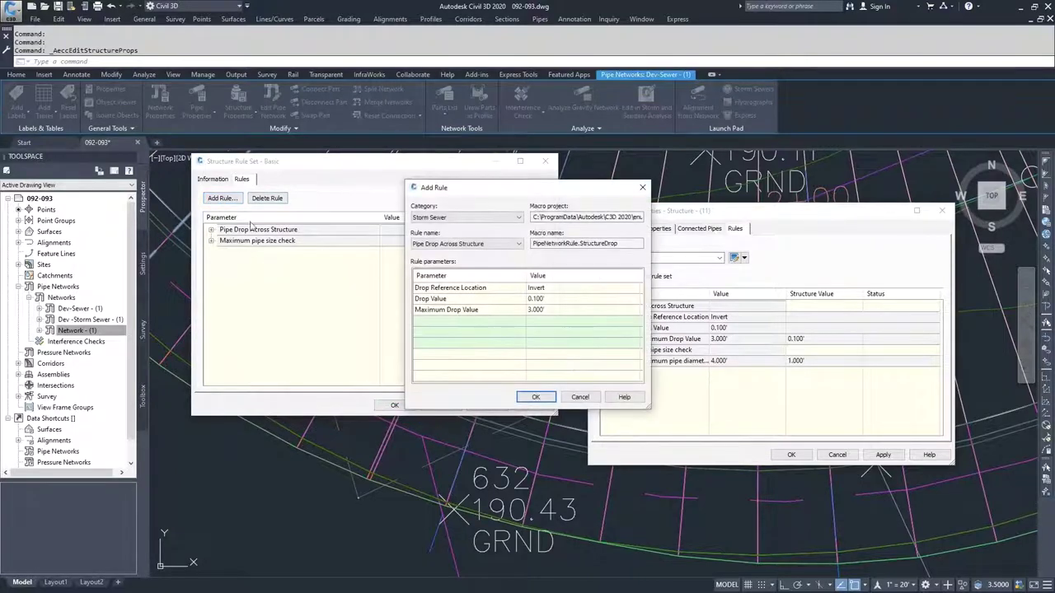
pyautogui.click(507, 218)
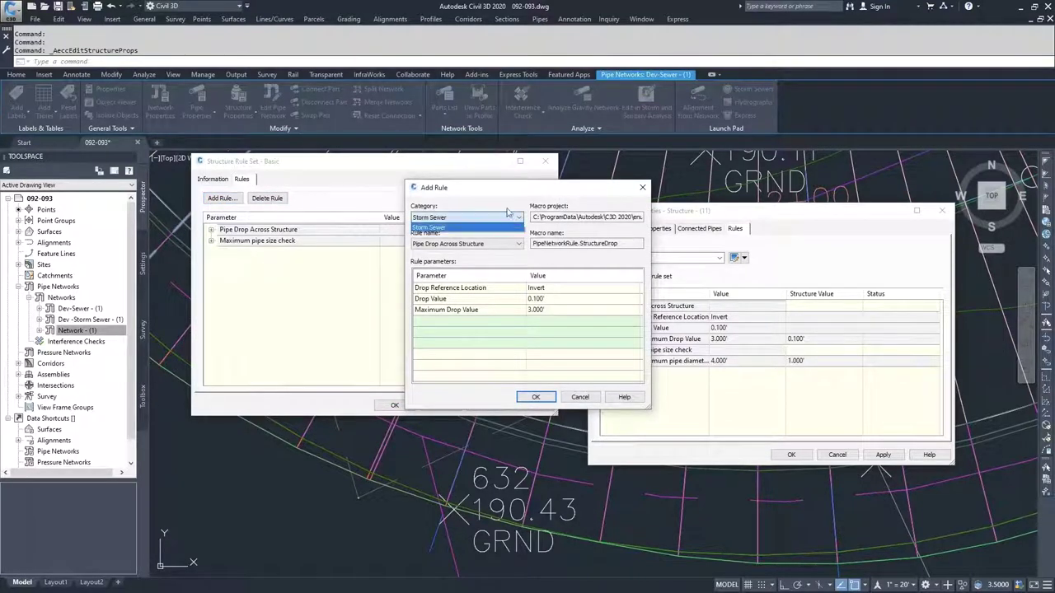
pyautogui.click(462, 228)
pyautogui.click(492, 245)
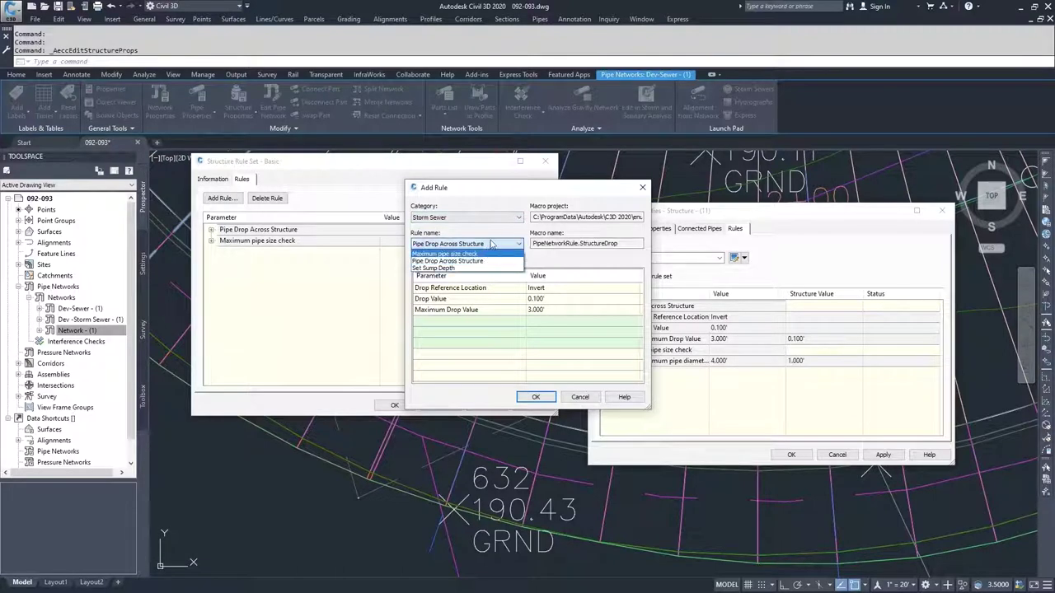
pyautogui.click(461, 260)
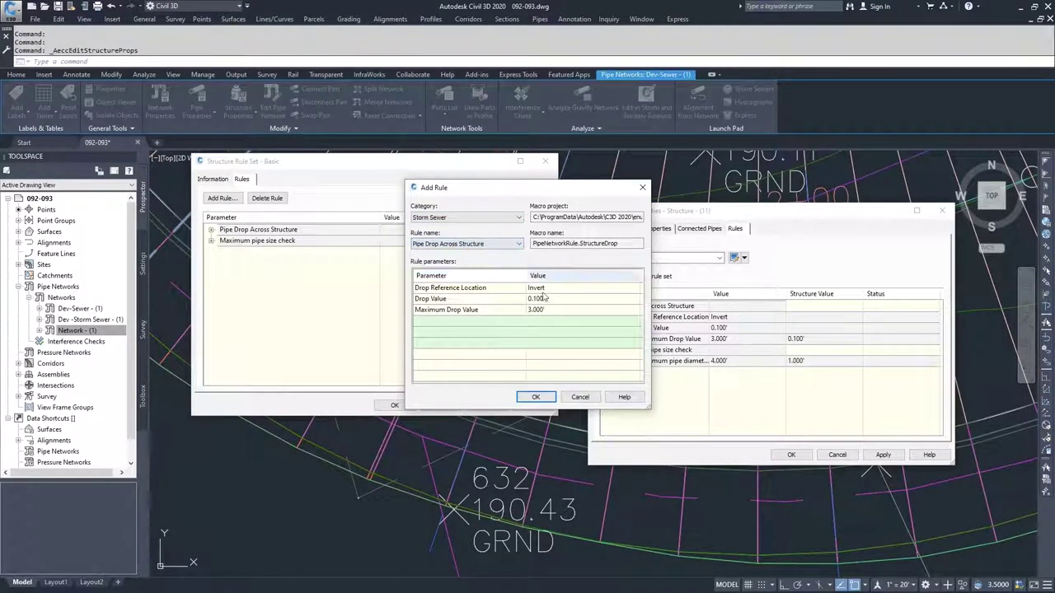
pyautogui.click(534, 397)
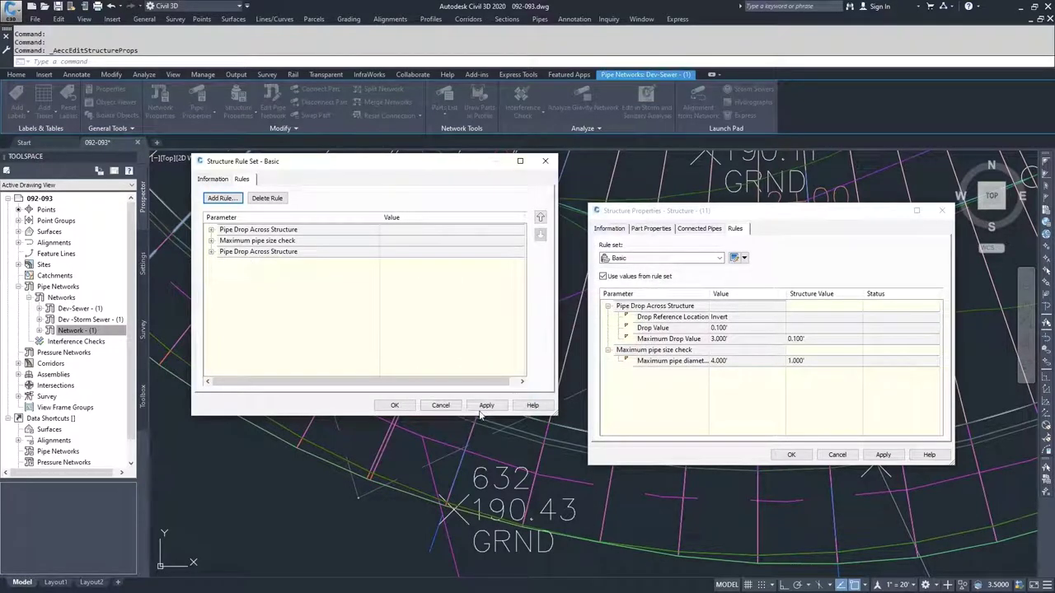
pyautogui.click(440, 406)
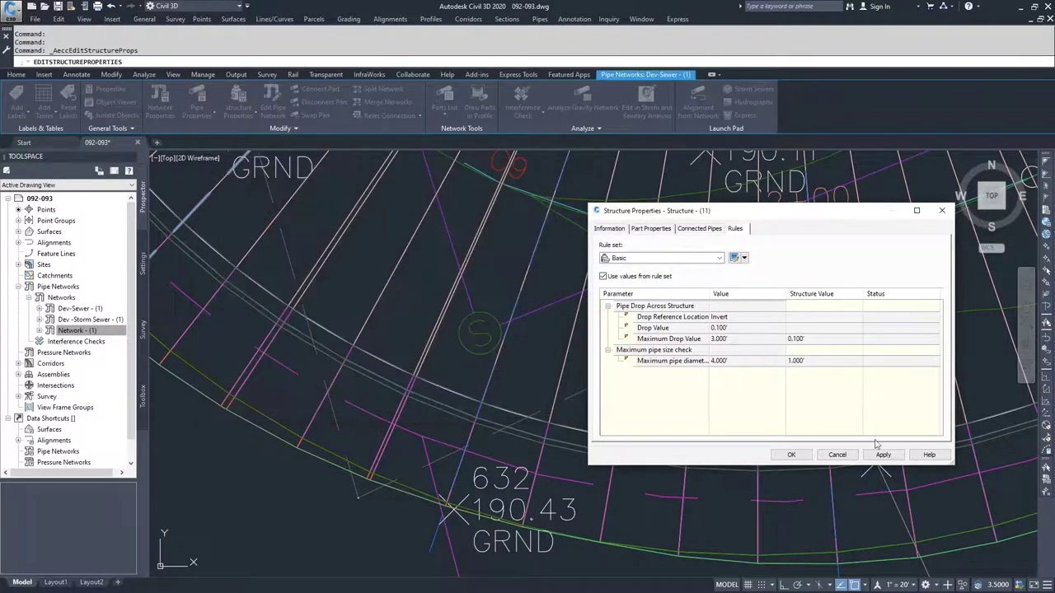
pyautogui.click(836, 455)
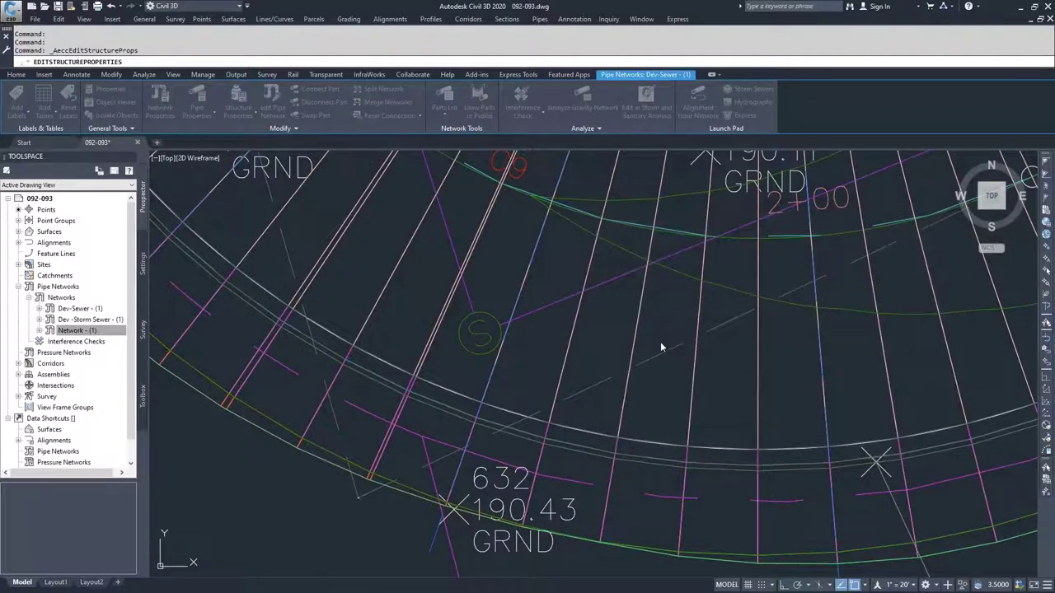
# Open Pipe Properties for the pipe leading northeast from the manhole, checking Part Properties and Rules.
pyautogui.click(616, 276)
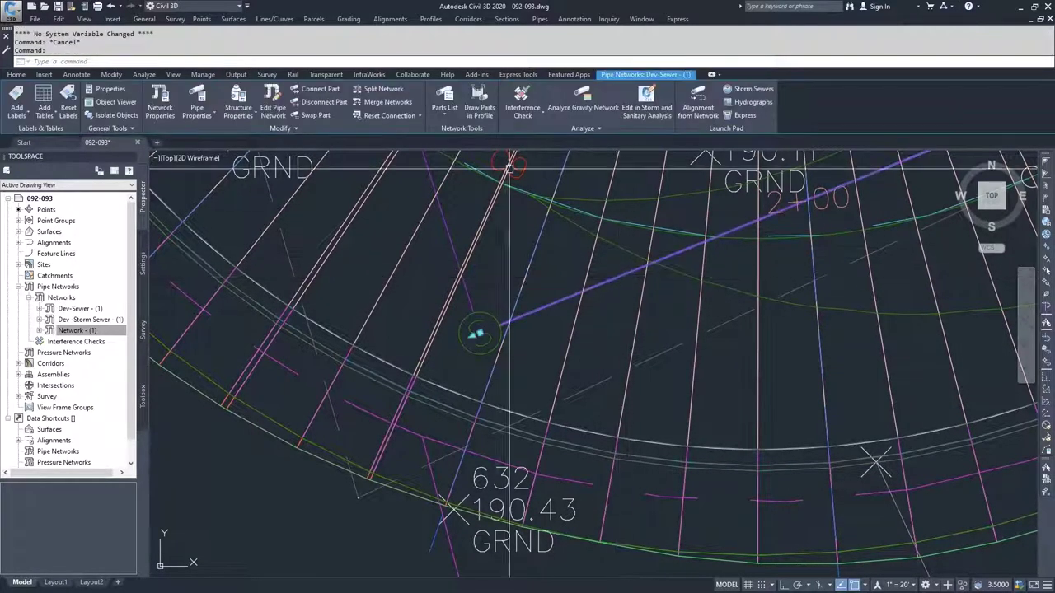
pyautogui.click(203, 99)
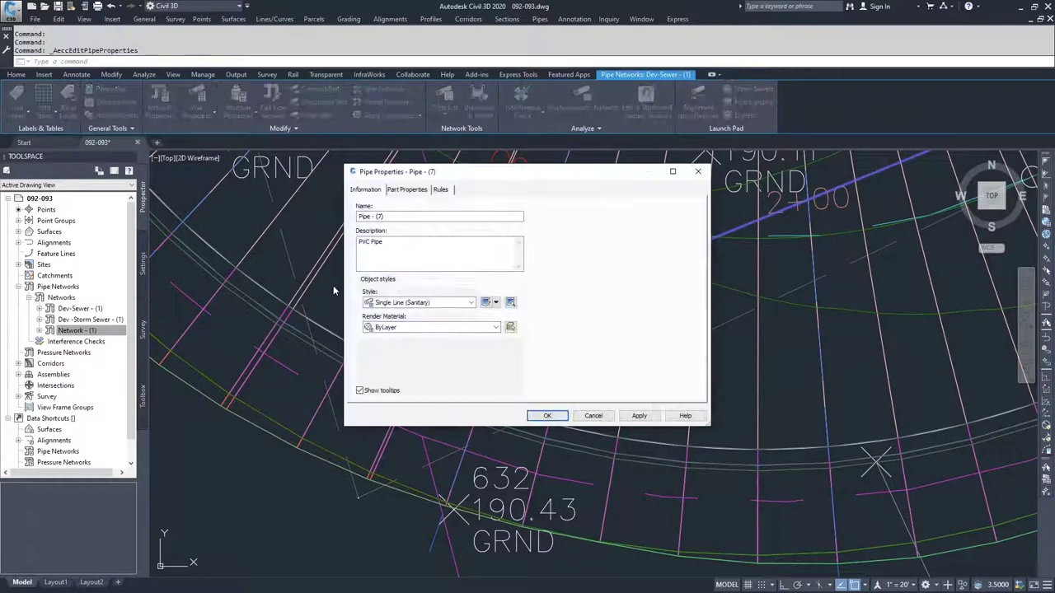
pyautogui.click(403, 188)
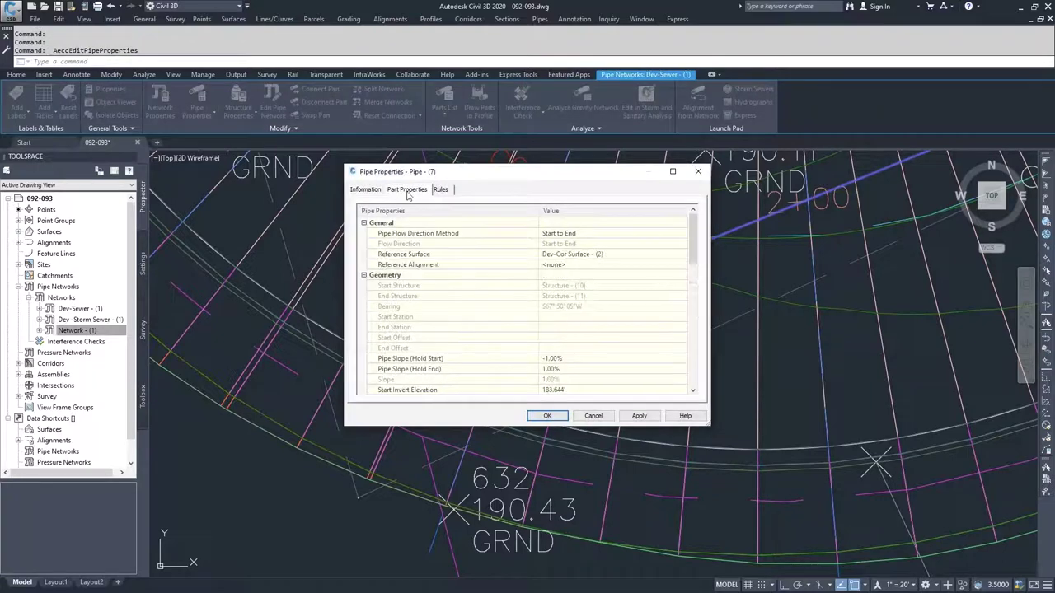
pyautogui.click(443, 192)
pyautogui.click(416, 192)
# Scroll Part Properties to check PVC material and 12.000" inner diameter, then cancel.
pyautogui.scroll(-4, 683, 254)
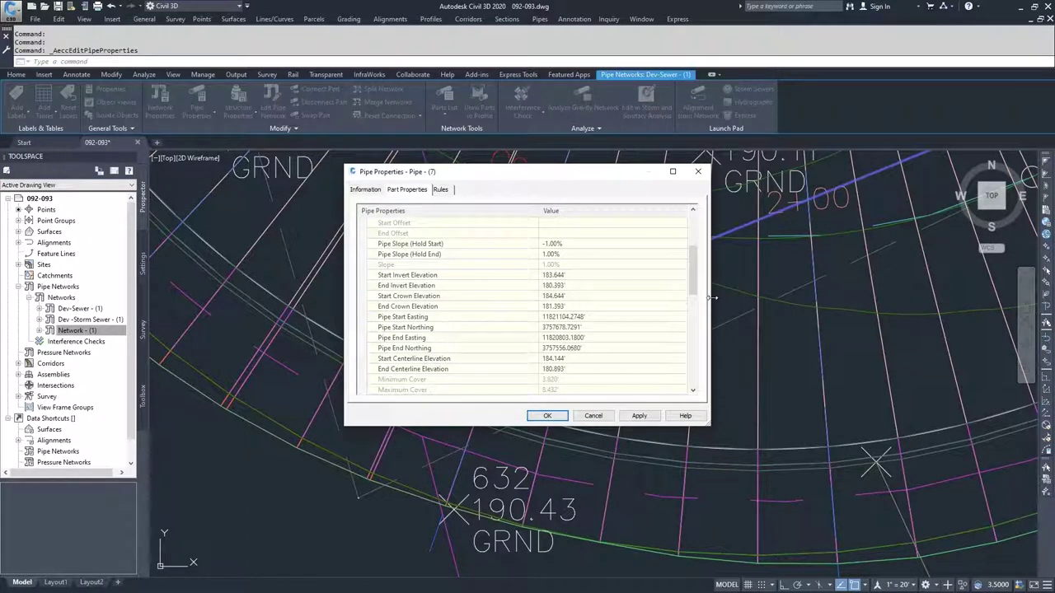
pyautogui.moveTo(695, 277); pyautogui.dragTo(695, 361)
pyautogui.scroll(1, 694, 360)
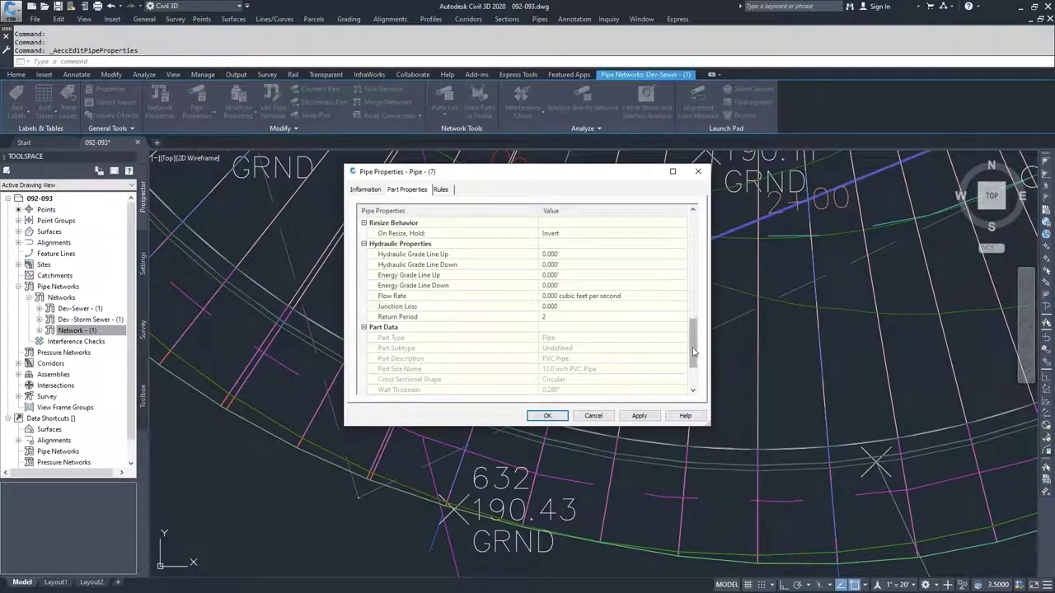
pyautogui.scroll(-2, 696, 360)
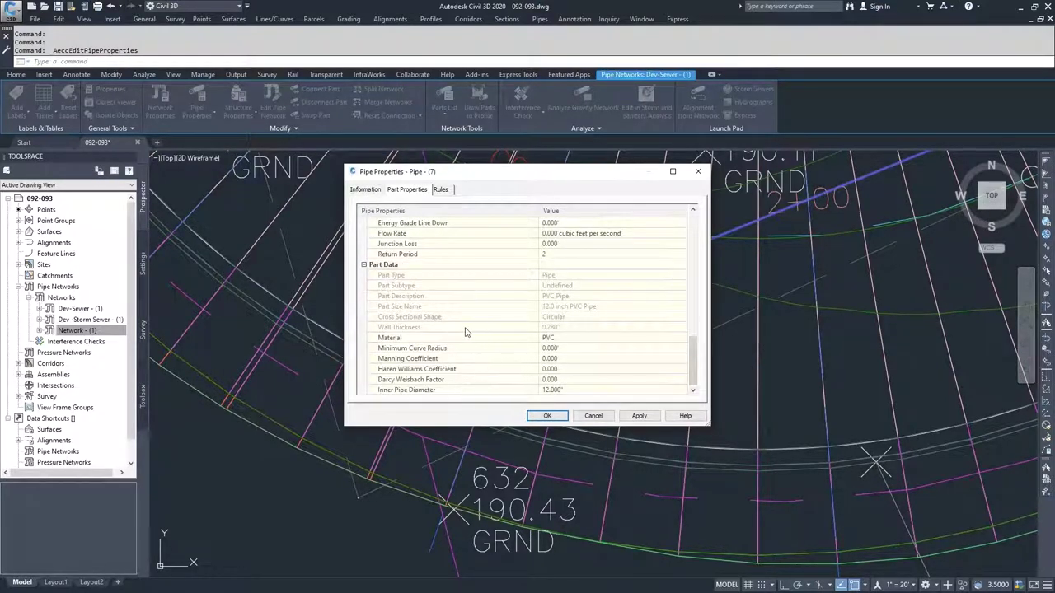
pyautogui.click(593, 416)
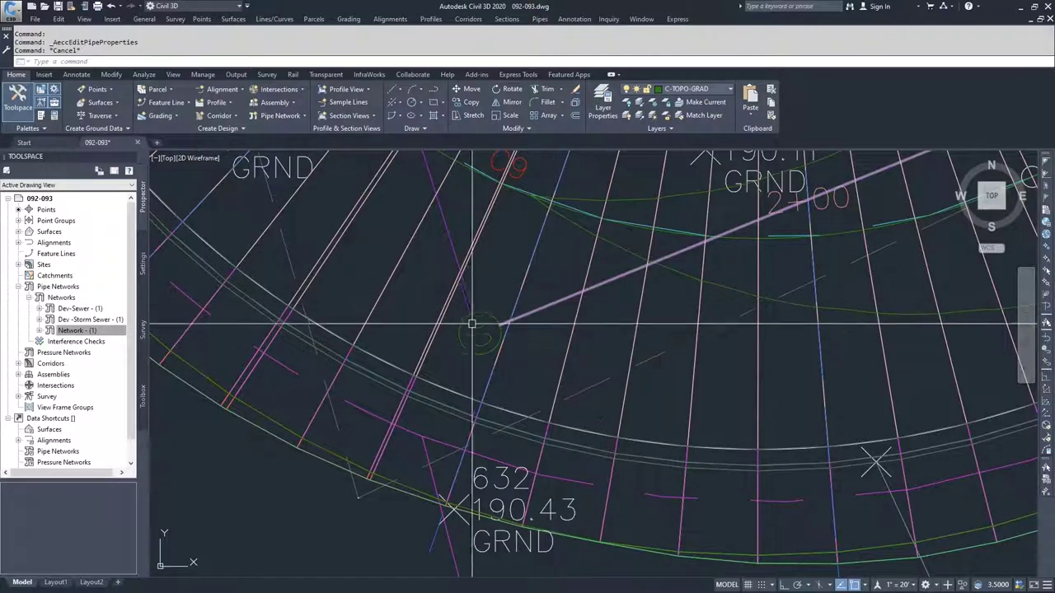
# Select the S structure and open Network Layout Tools for Dev-Sewer - (1).
pyautogui.click(475, 353)
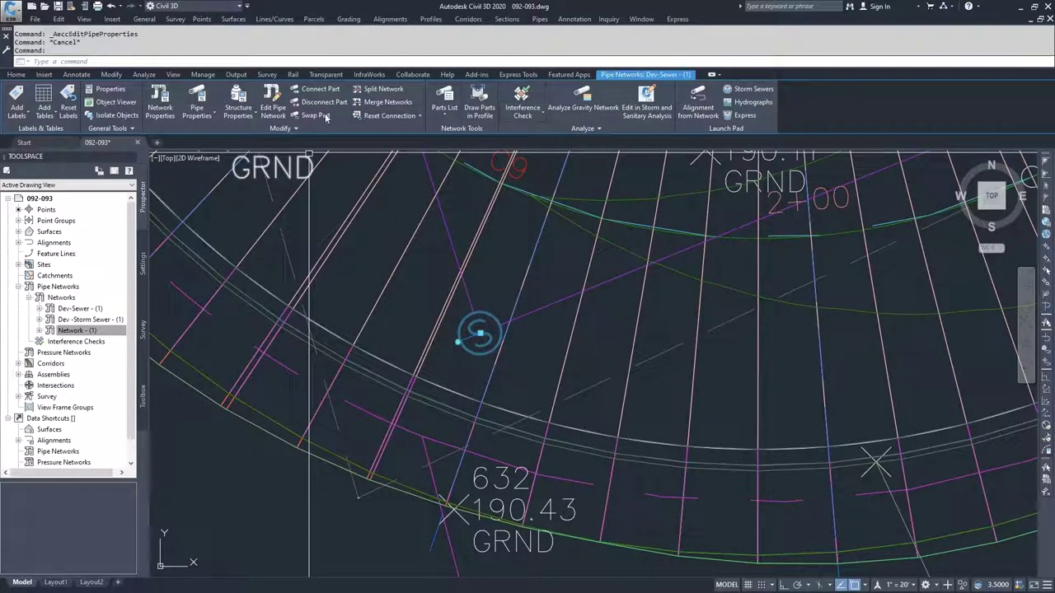
pyautogui.click(270, 107)
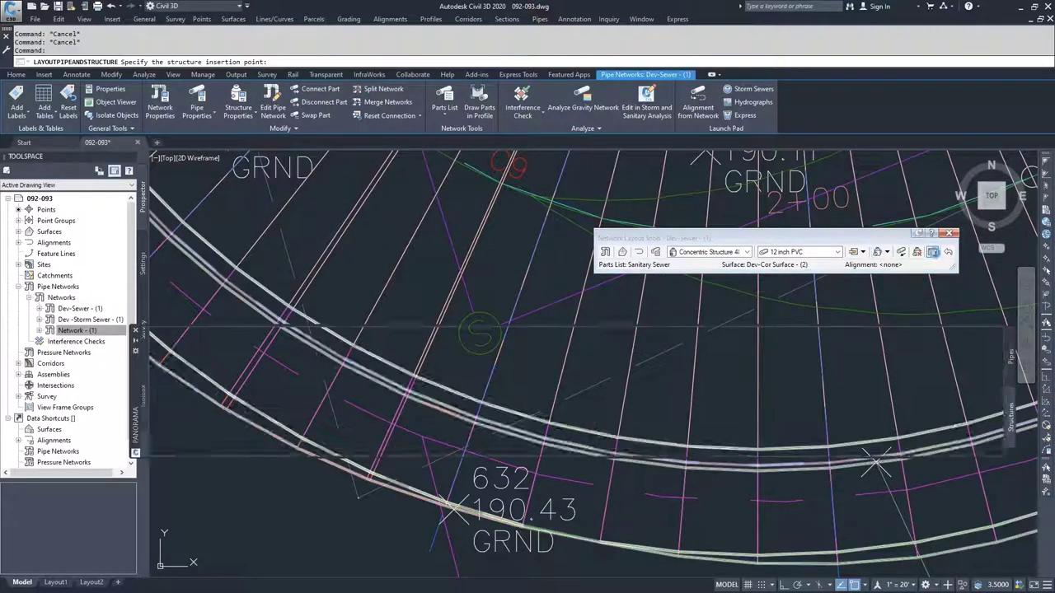
pyautogui.click(934, 254)
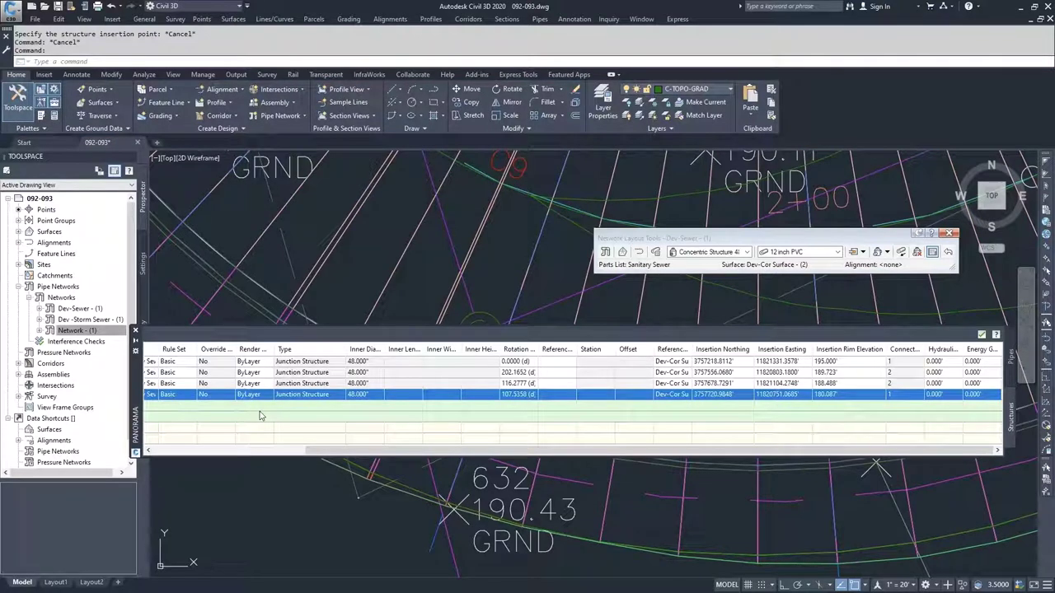
# Scroll the Panorama Structures table to review the four 48.000" junction structures.
pyautogui.moveTo(346, 450); pyautogui.dragTo(191, 456)
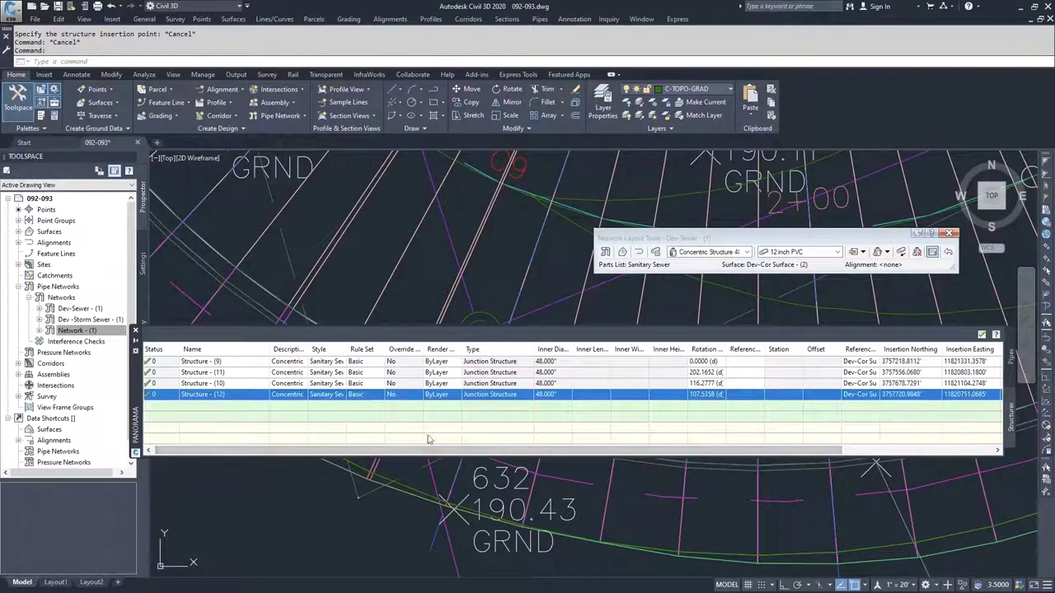
pyautogui.moveTo(374, 457); pyautogui.dragTo(409, 458)
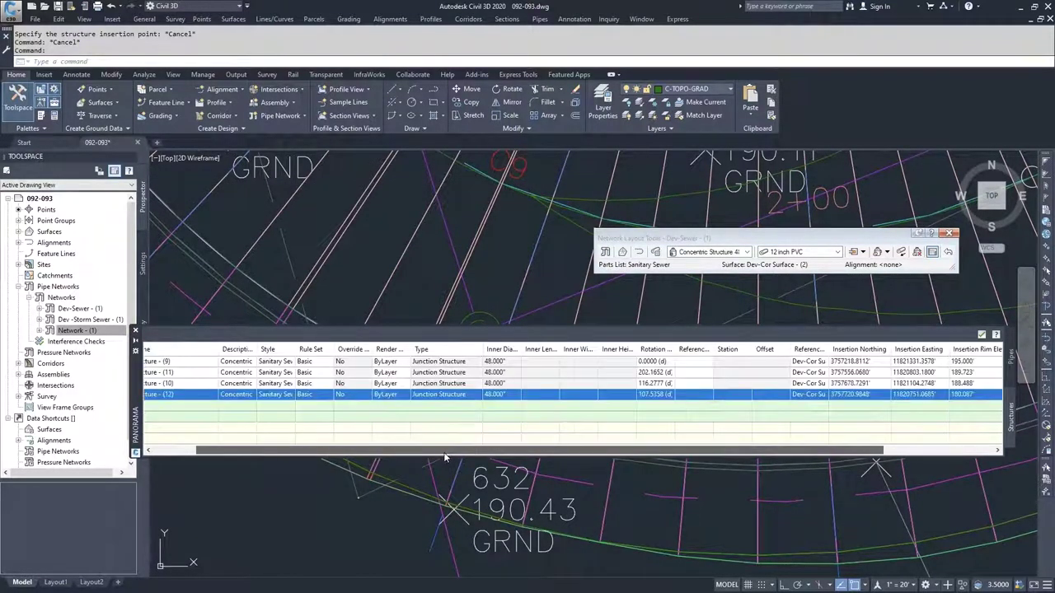
pyautogui.hscroll(3, 445, 458)
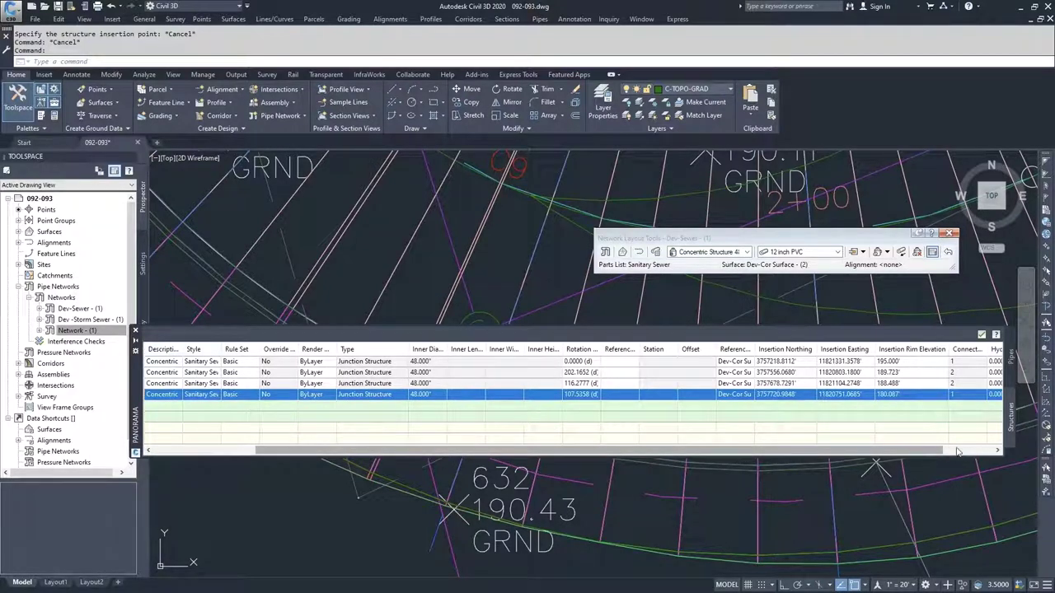
pyautogui.click(997, 451)
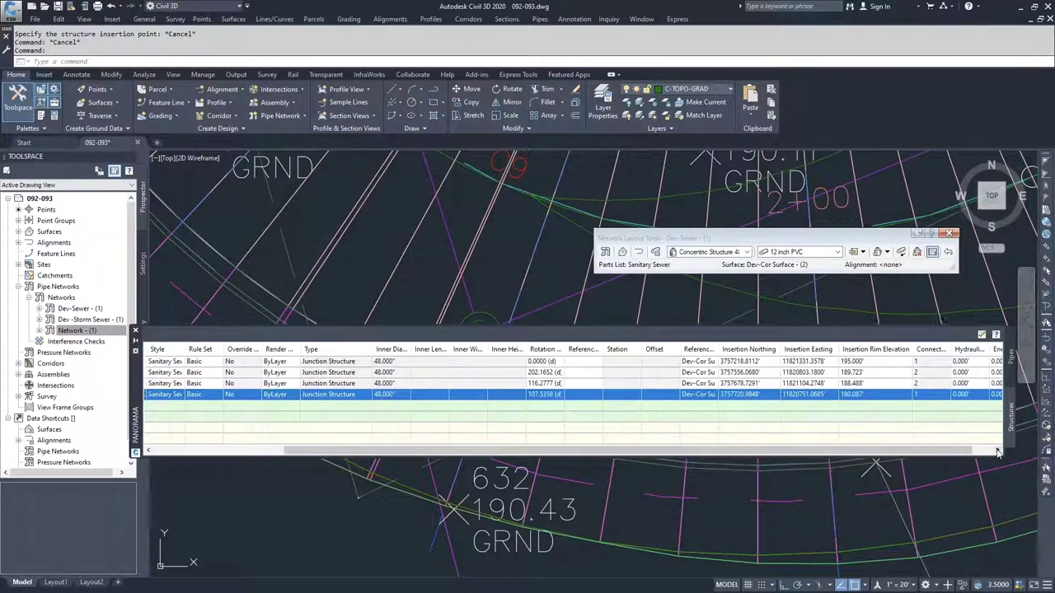
pyautogui.click(997, 451)
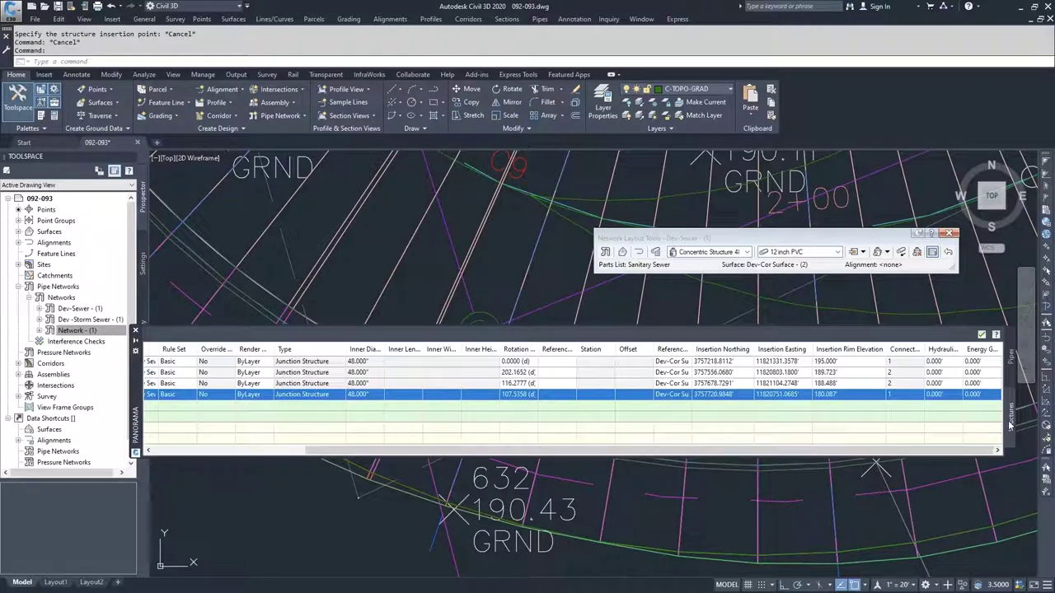
# Review the three pipes in the Pipes table, then close Panorama and Network Layout Tools.
pyautogui.click(1010, 377)
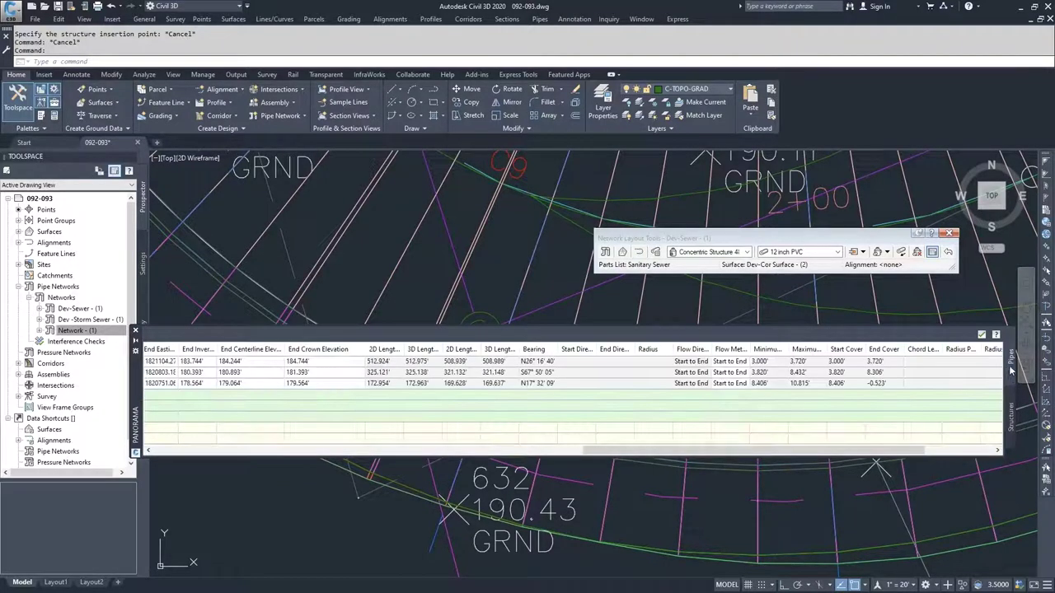
pyautogui.click(1006, 416)
pyautogui.click(1012, 389)
pyautogui.click(1012, 414)
pyautogui.click(1013, 381)
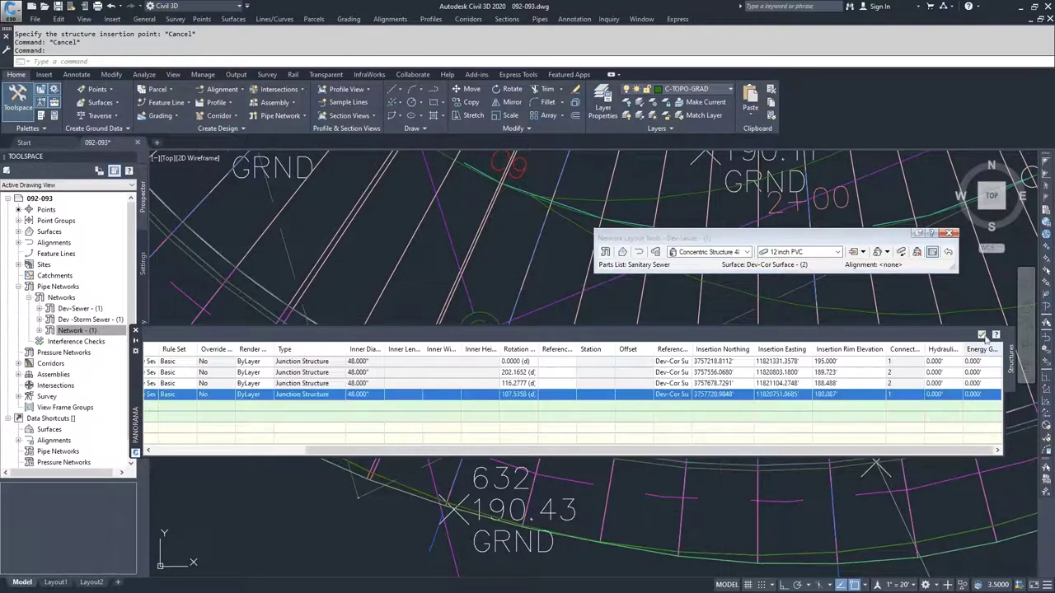
pyautogui.click(981, 336)
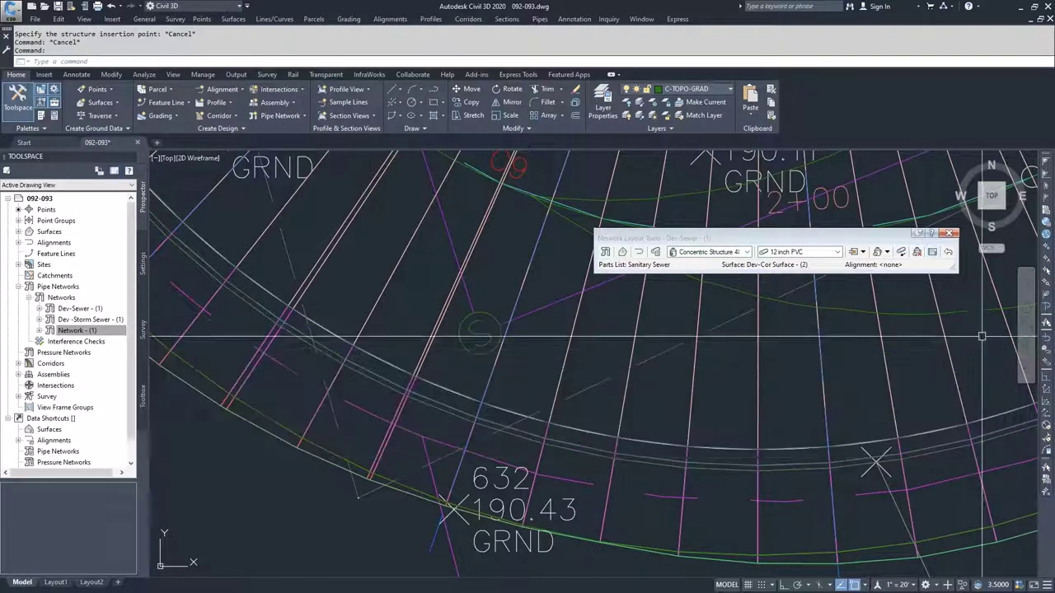
pyautogui.click(950, 235)
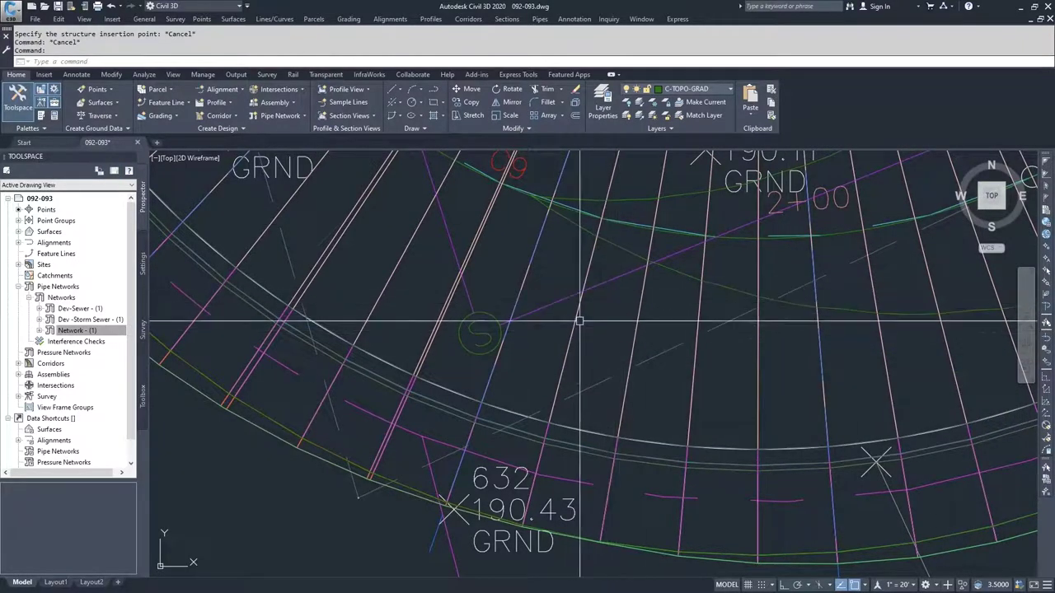
# Clear the corridor highlight and select the S sewer structure to show its grips.
pyautogui.moveTo(578, 321)
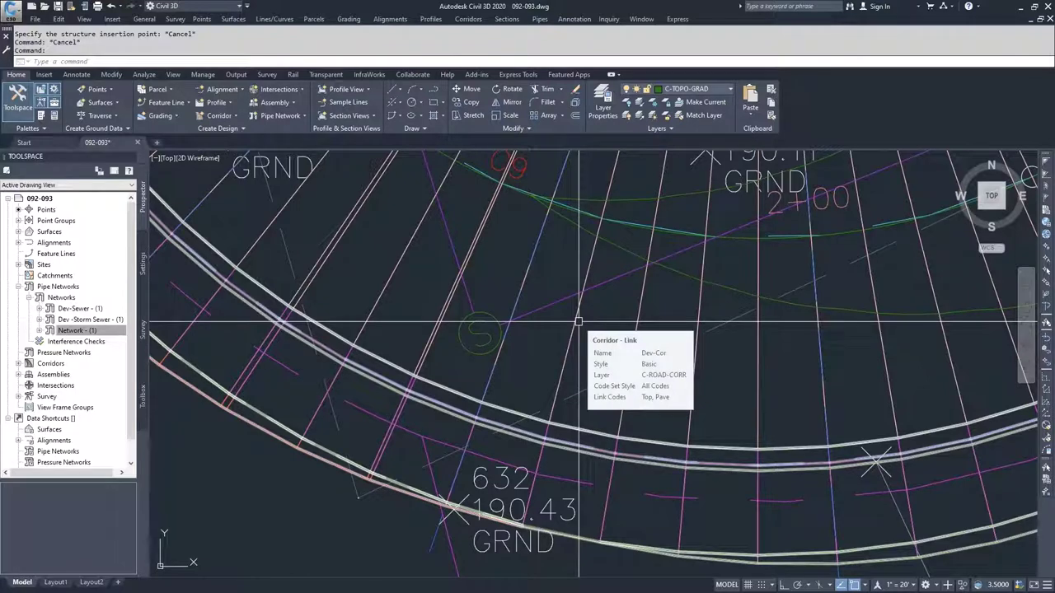
pyautogui.press('Escape')
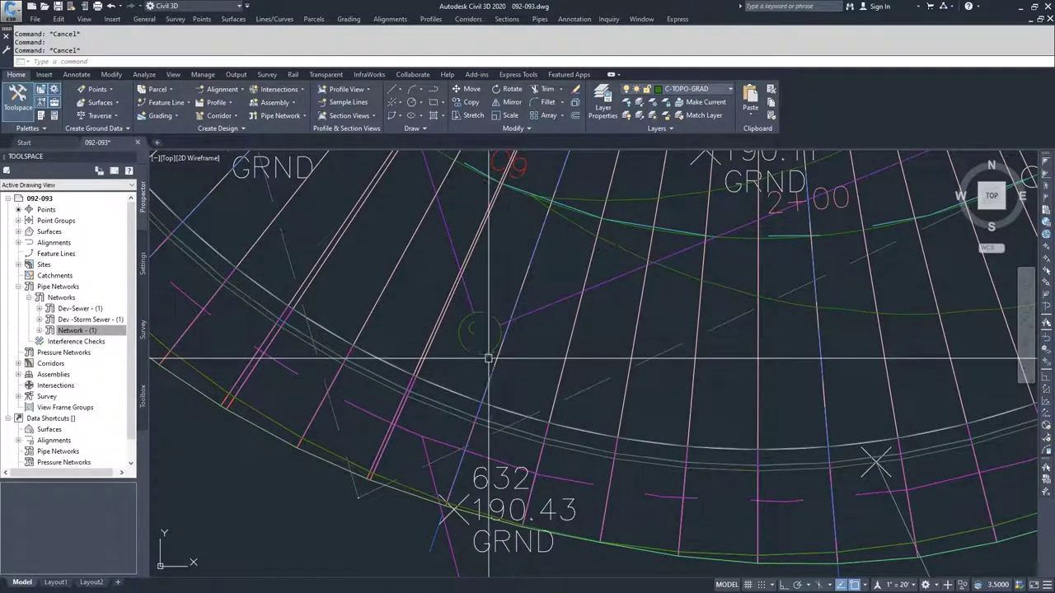
pyautogui.click(479, 333)
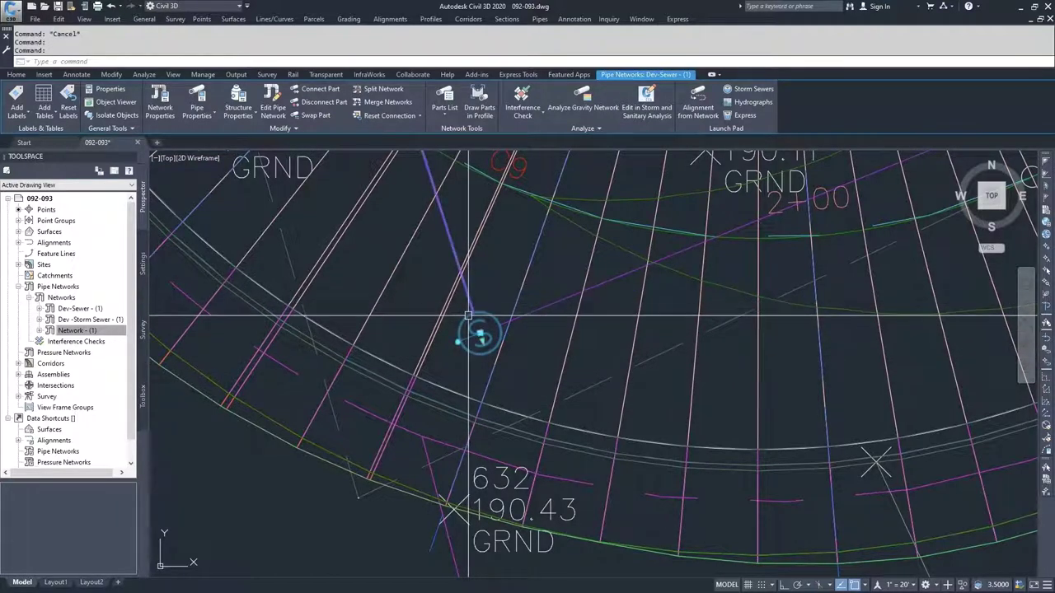
# Stretch the blue sewer pipe's end grip away from the S structure.
pyautogui.press('Escape')
pyautogui.click(478, 332)
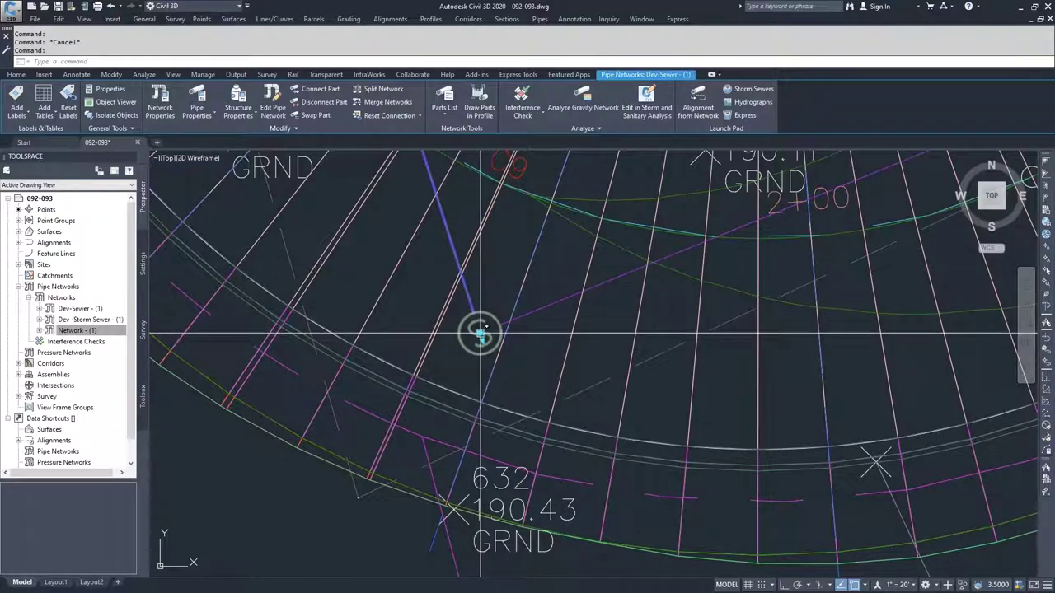
pyautogui.click(480, 334)
pyautogui.click(370, 256)
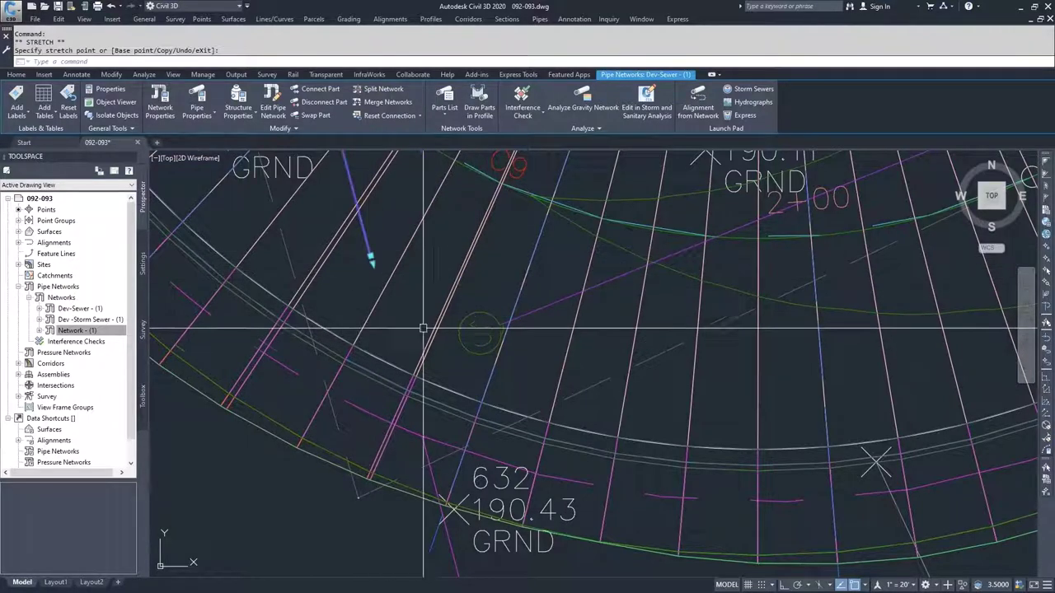
# Snap the loose pipe end back onto the S structure and clear the selection.
pyautogui.click(478, 333)
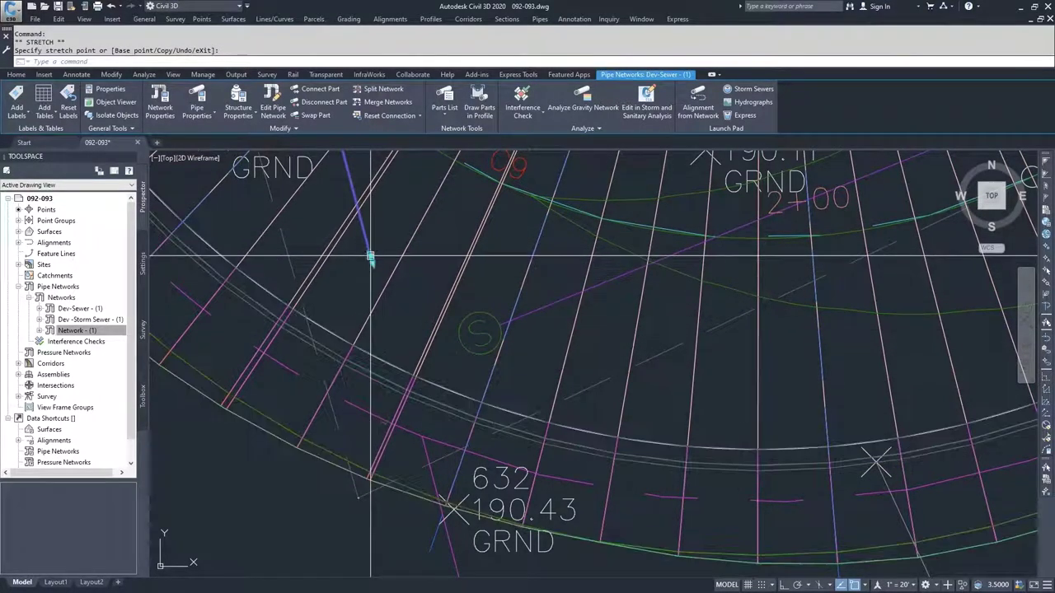
pyautogui.click(480, 333)
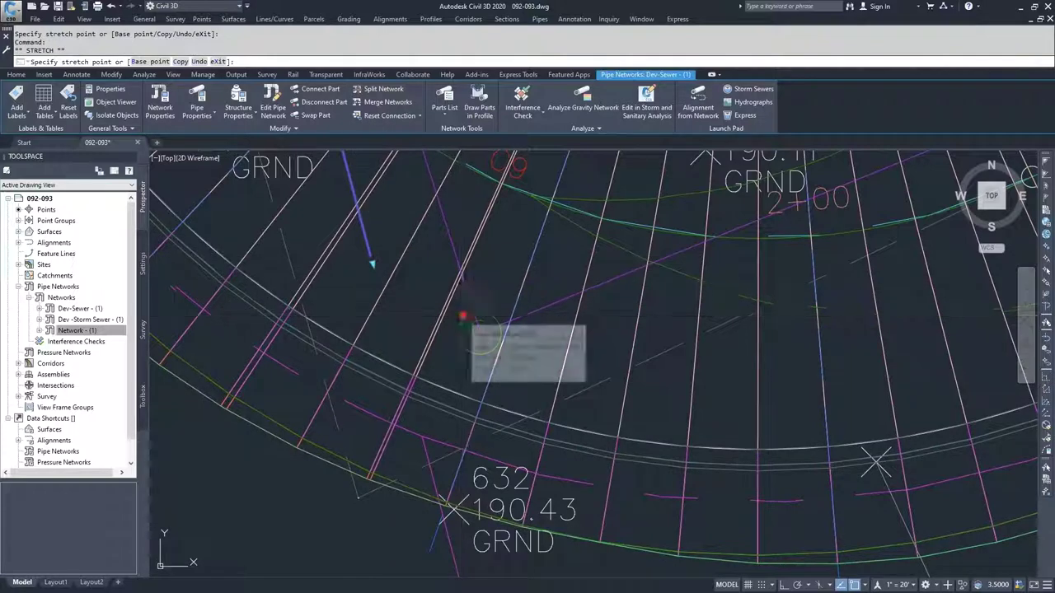
pyautogui.click(480, 332)
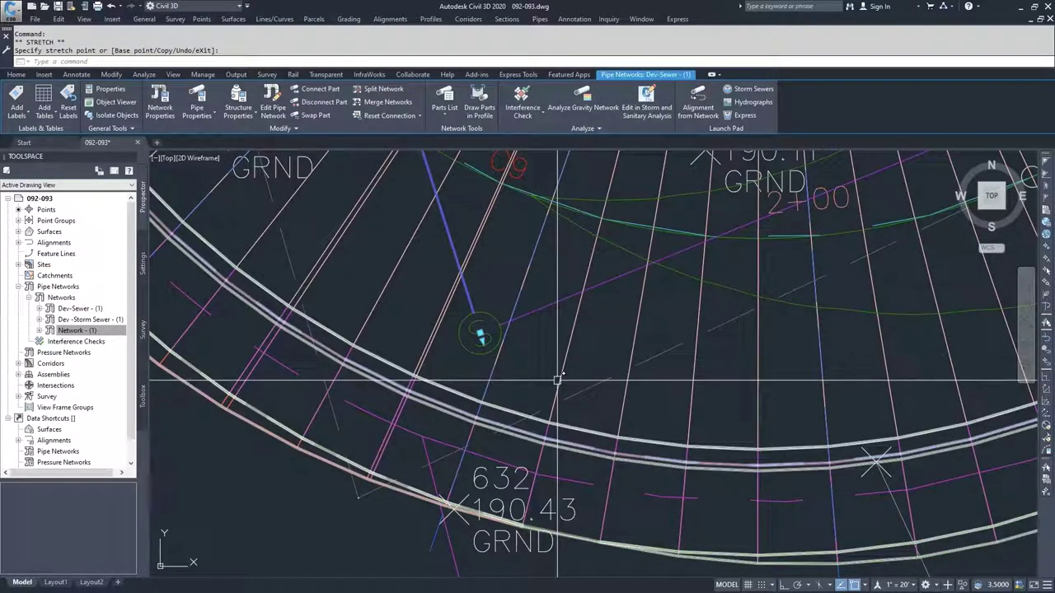
pyautogui.press('Escape')
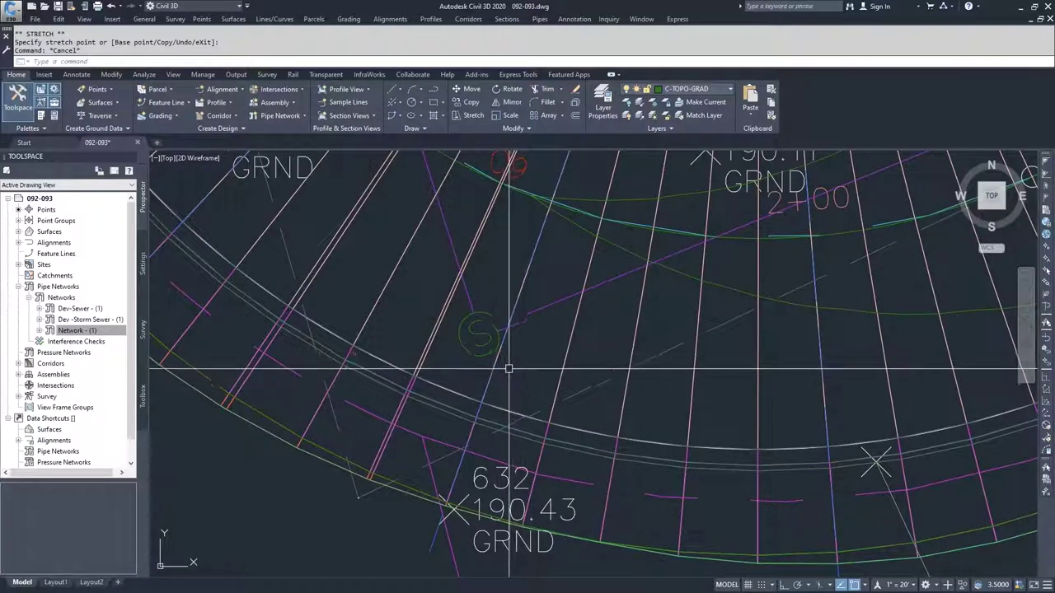